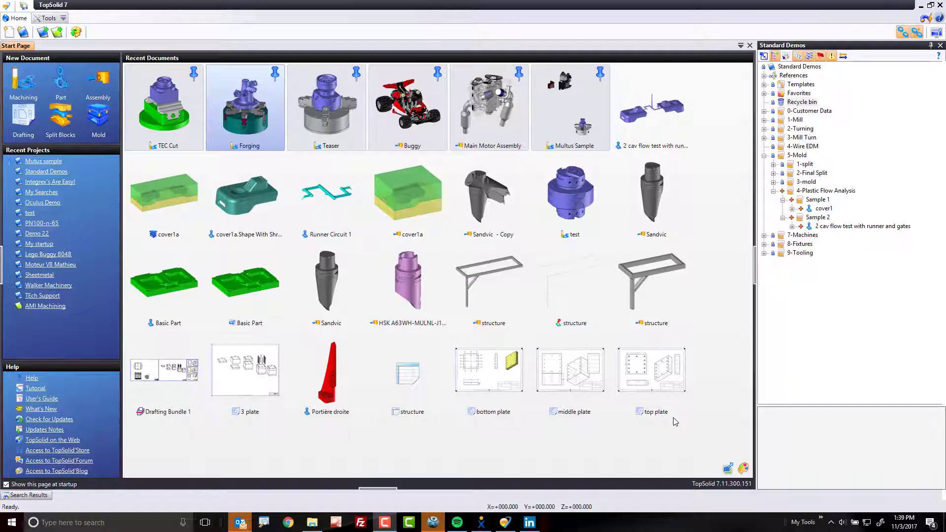
# Open the cover1 part document to inspect its dished recess and ribbed block
pyautogui.doubleClick(832, 210)
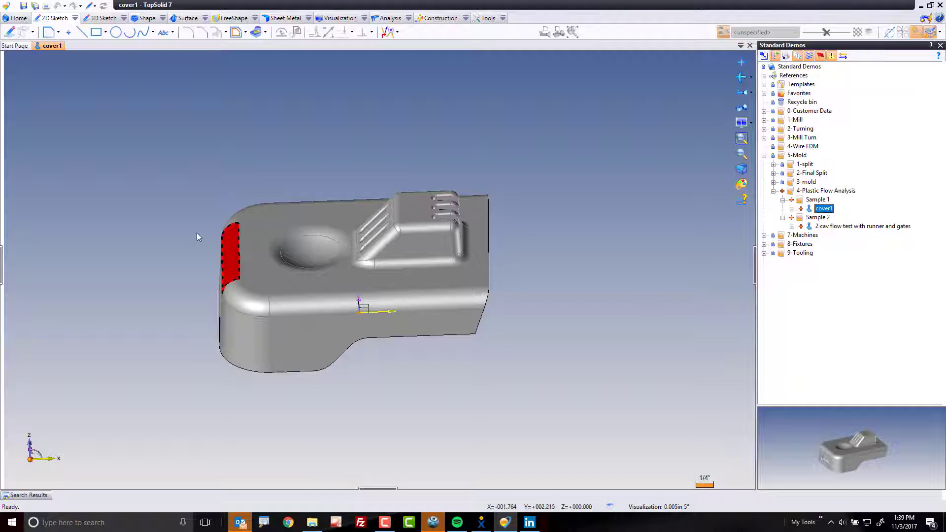
# Expand cover1's Parameters in the Entities tree and select the Aluminium AB-21000 EN 1780 material
pyautogui.click(2, 270)
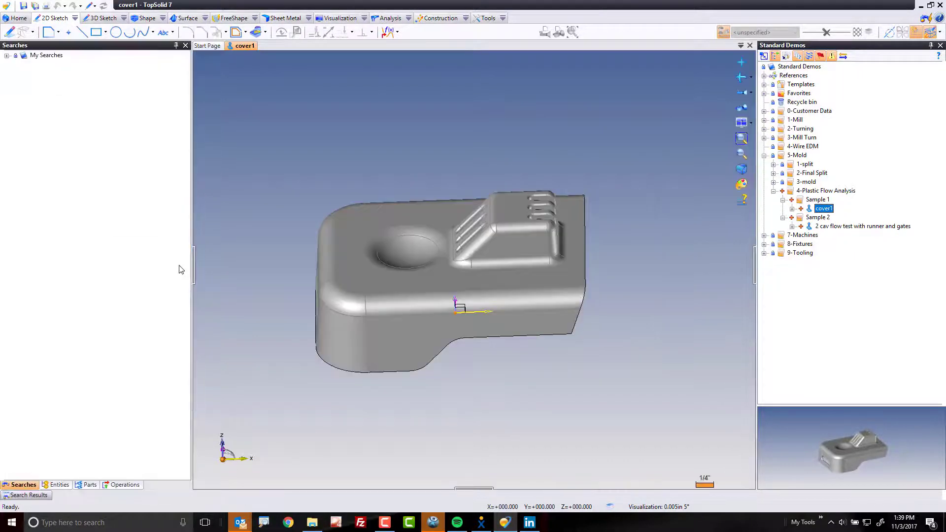
pyautogui.click(55, 485)
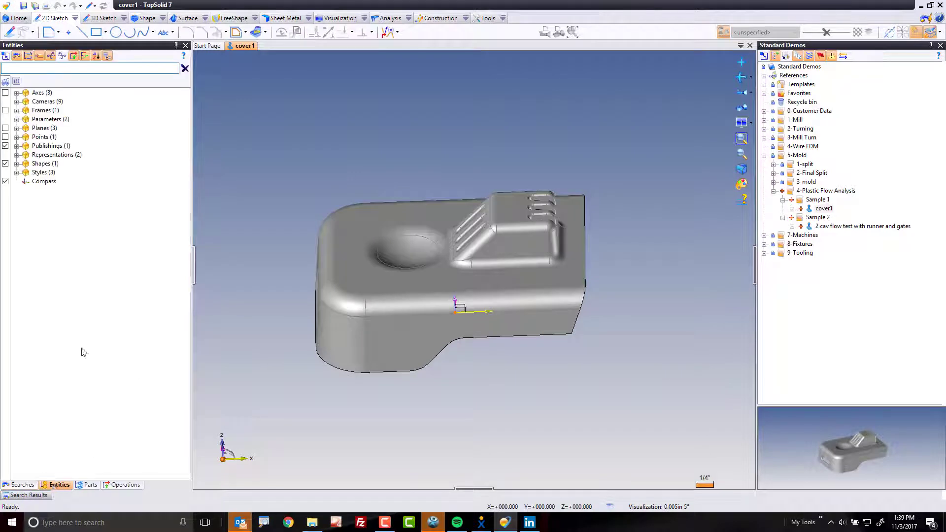
pyautogui.click(16, 119)
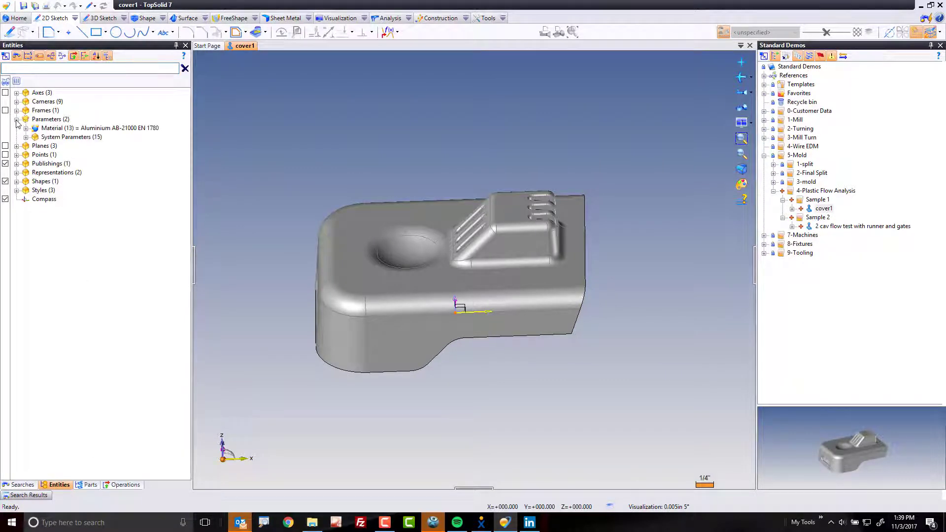
pyautogui.click(58, 129)
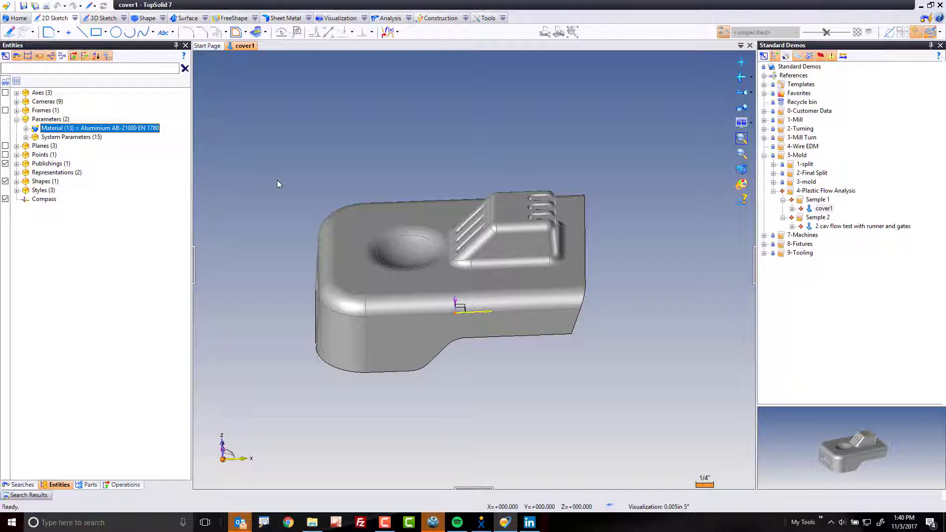
# Add a new Material document, Material 1, to the Sample 1 folder
pyautogui.rightClick(821, 203)
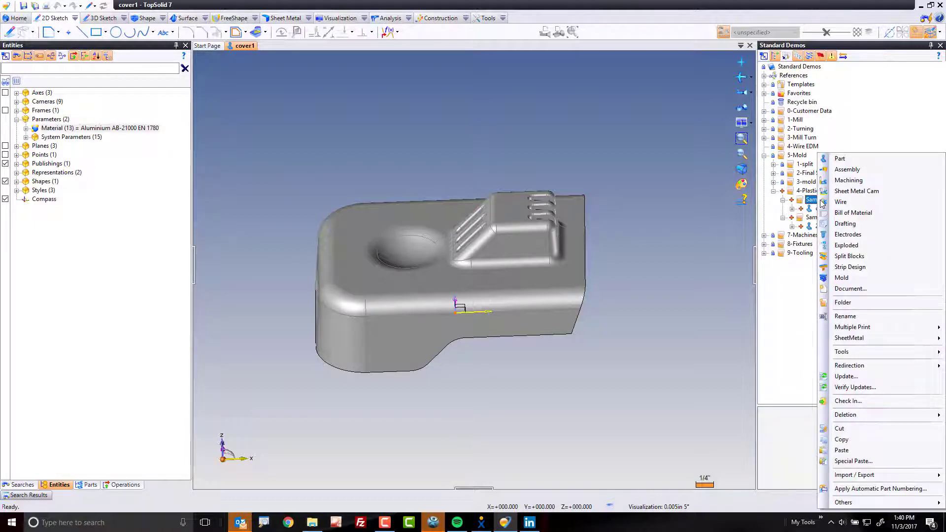
pyautogui.click(848, 289)
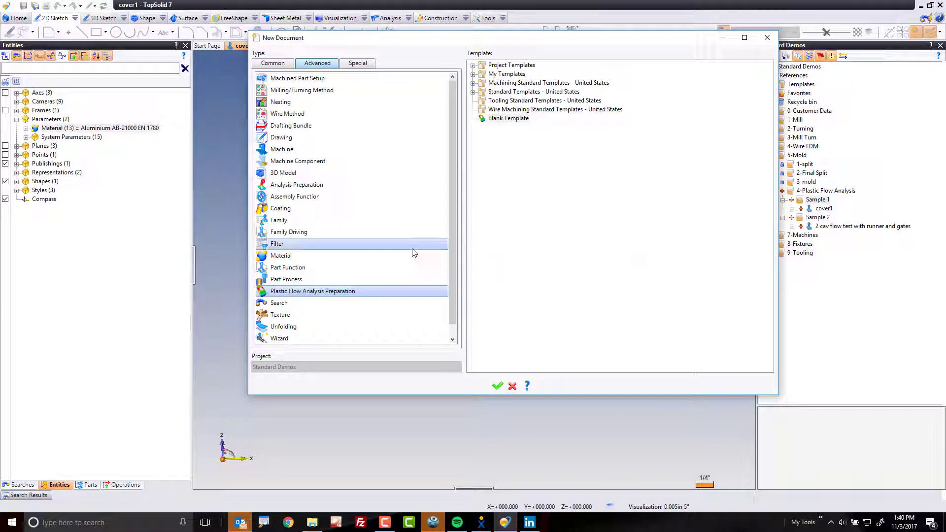
pyautogui.click(381, 261)
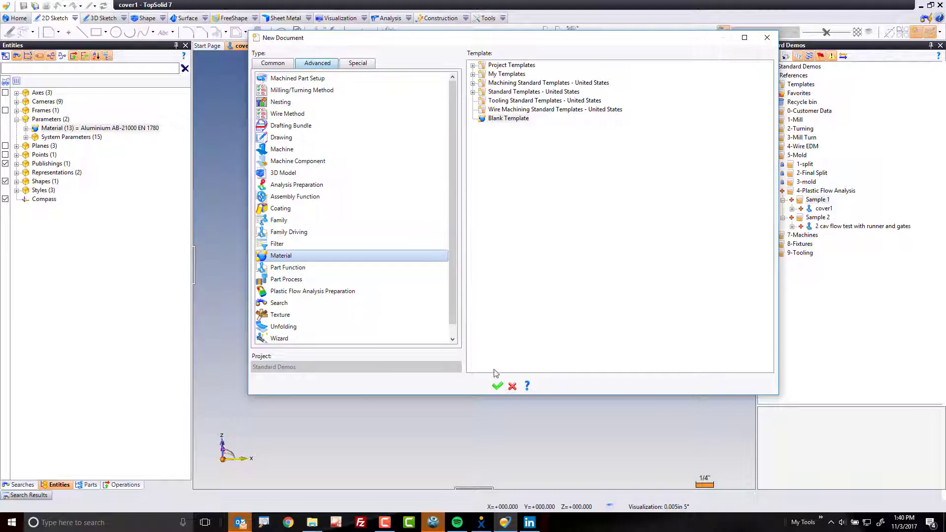
pyautogui.click(497, 387)
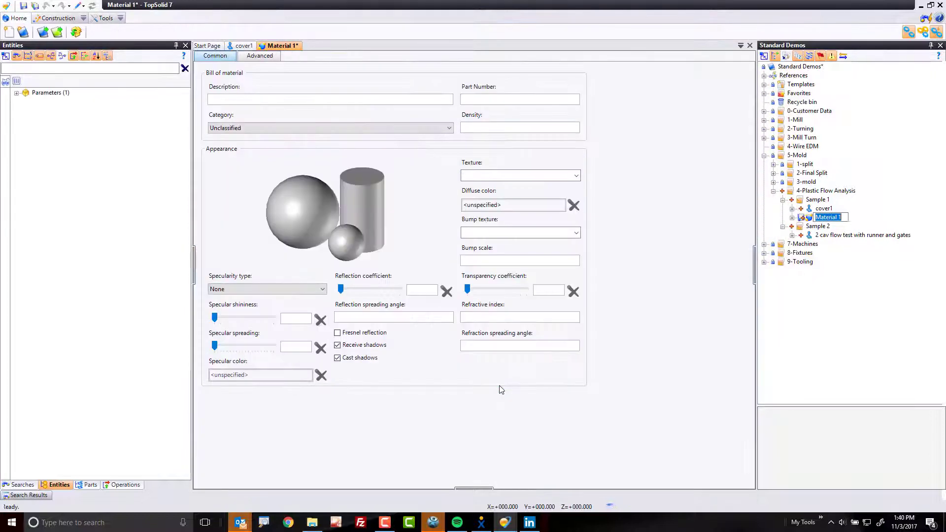
# Fill in Material 1 with description ABS, density .325 lb/in3 and category Elastomer
pyautogui.click(238, 99)
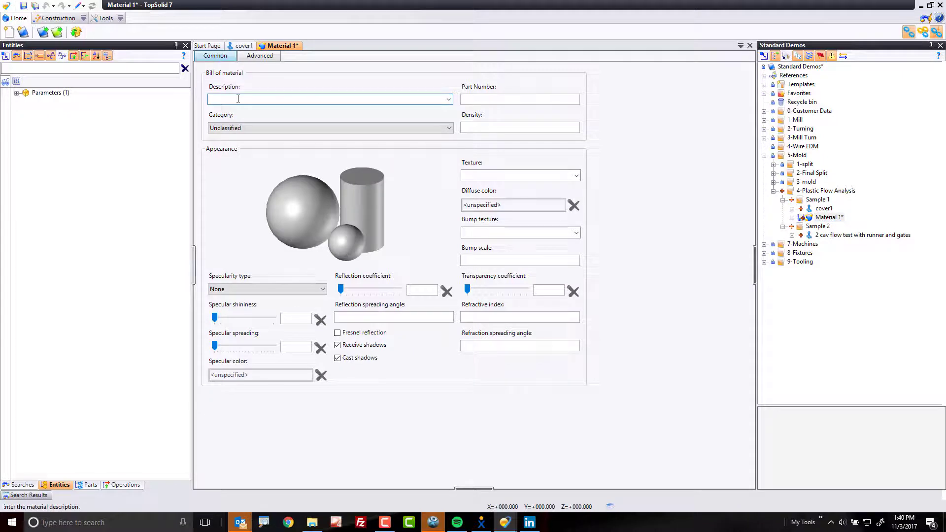
pyautogui.write('ABS')
pyautogui.click(476, 128)
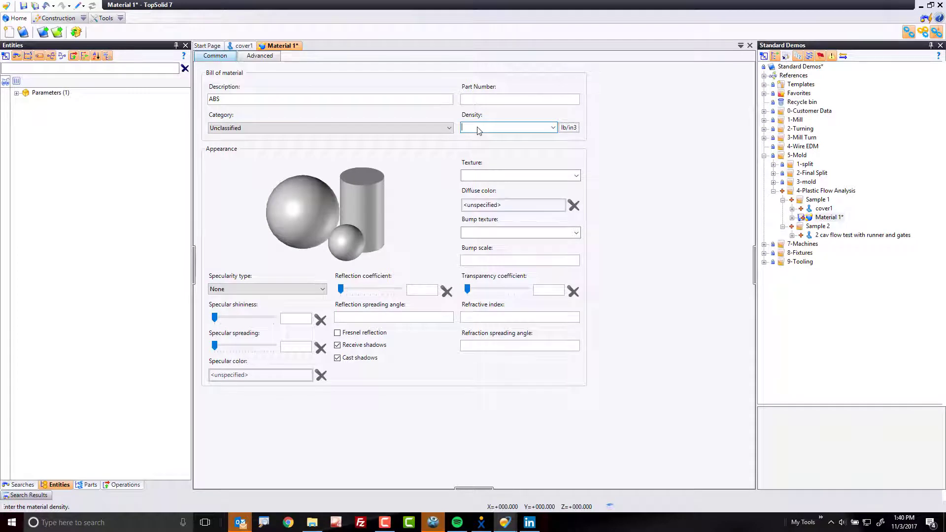
pyautogui.write('.325')
pyautogui.press('Return')
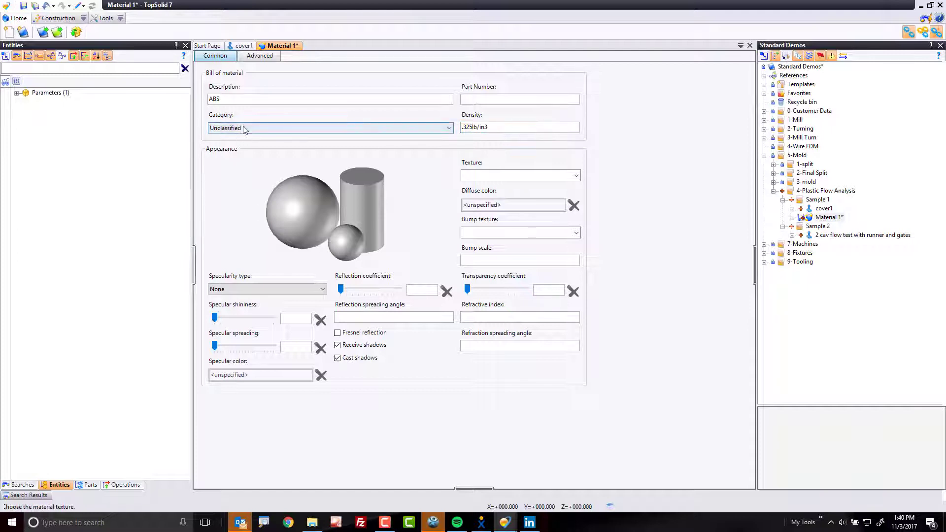
pyautogui.click(244, 129)
pyautogui.click(236, 182)
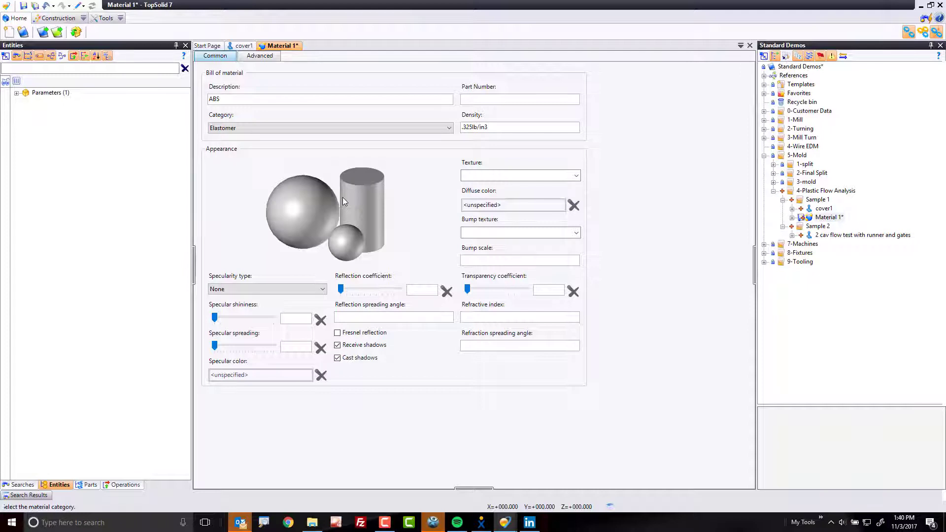
pyautogui.click(106, 19)
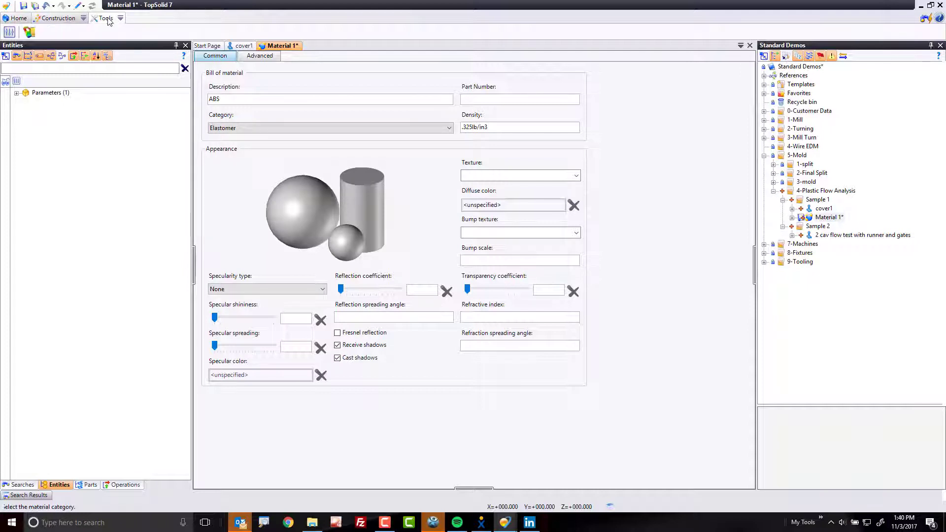
# Assign a Cadmould material from the ABS family and review the advanced properties
pyautogui.click(28, 34)
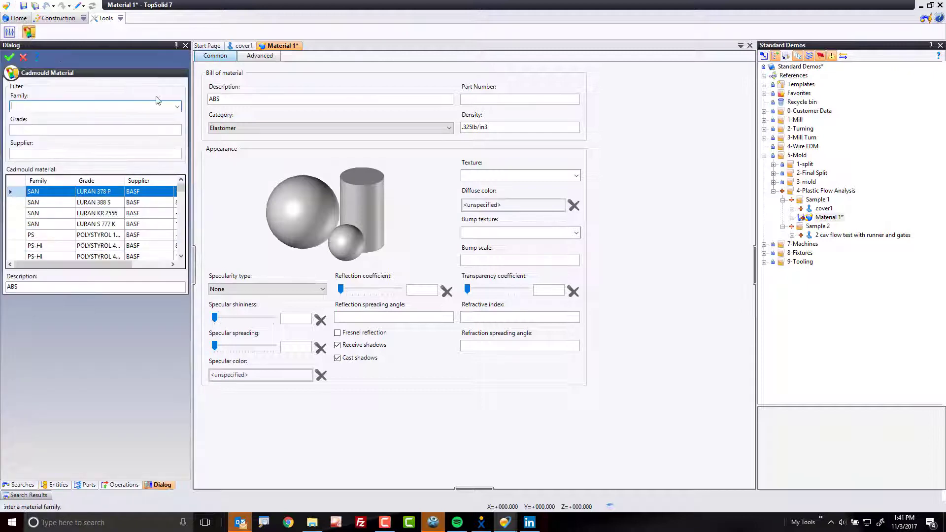
pyautogui.click(178, 107)
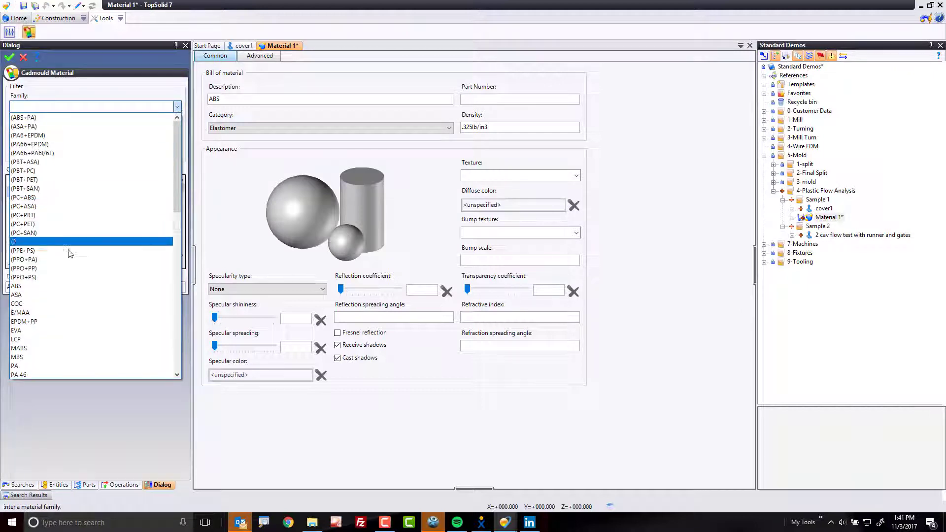
pyautogui.click(55, 286)
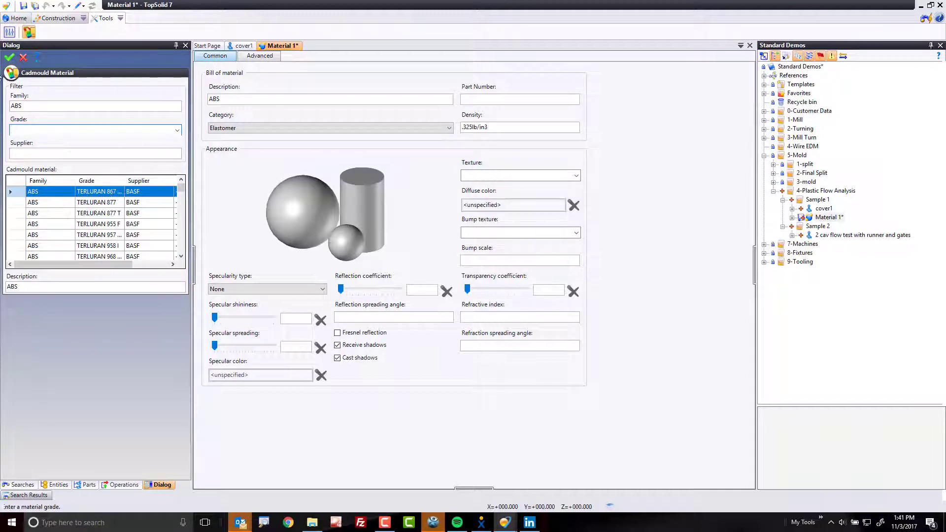
pyautogui.click(9, 58)
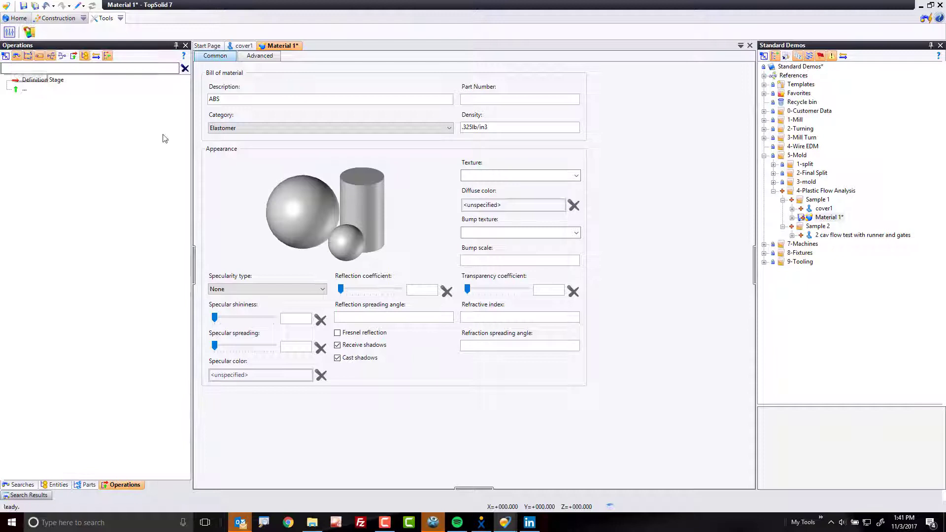
pyautogui.click(264, 57)
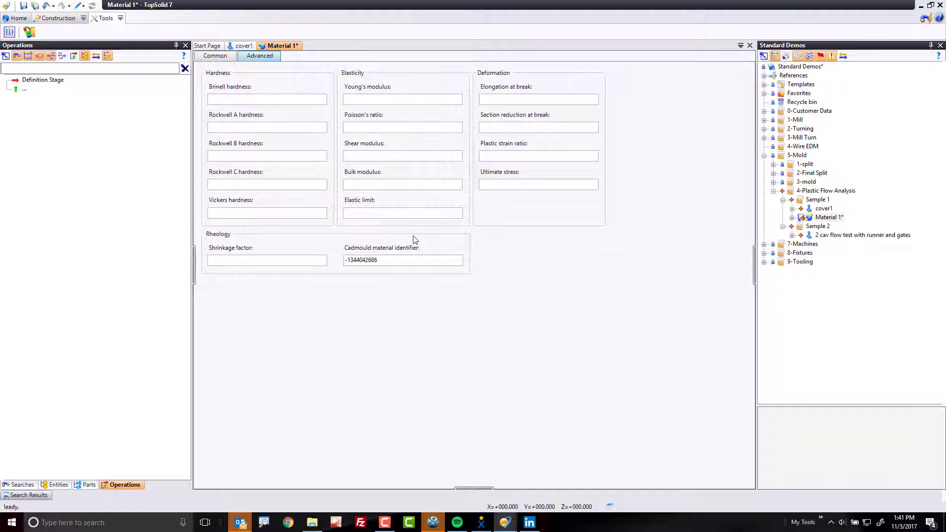
# Rename Material 1 to ABS and save the material document
pyautogui.click(824, 219)
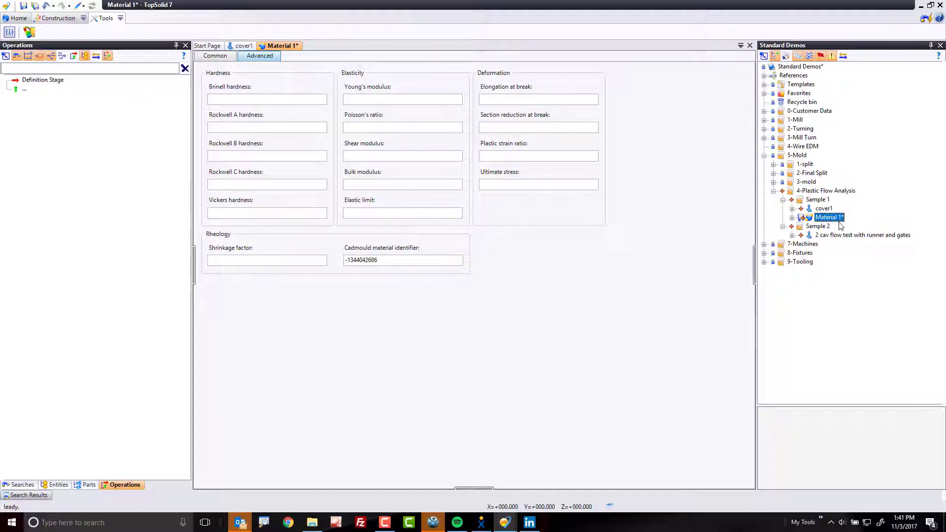
pyautogui.click(830, 218)
pyautogui.write('ABS')
pyautogui.press('Return')
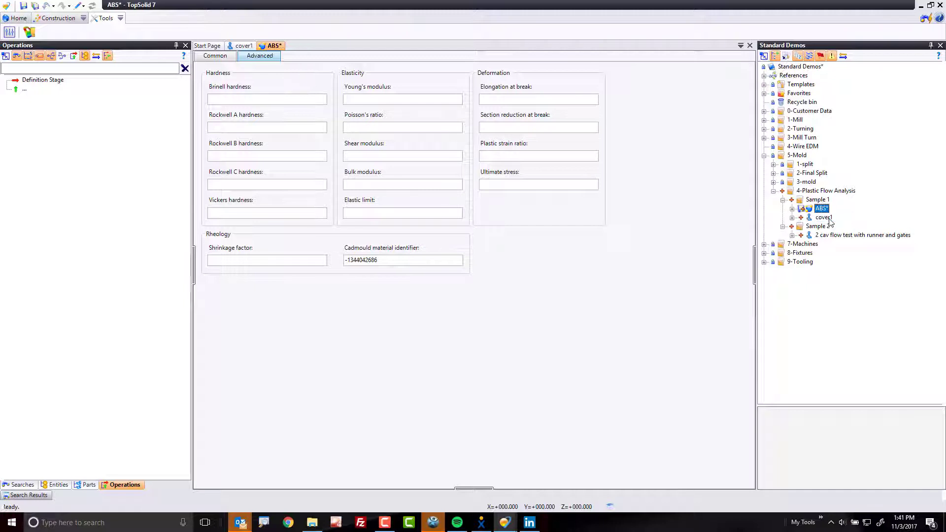
pyautogui.hotkey('ctrl', 's')
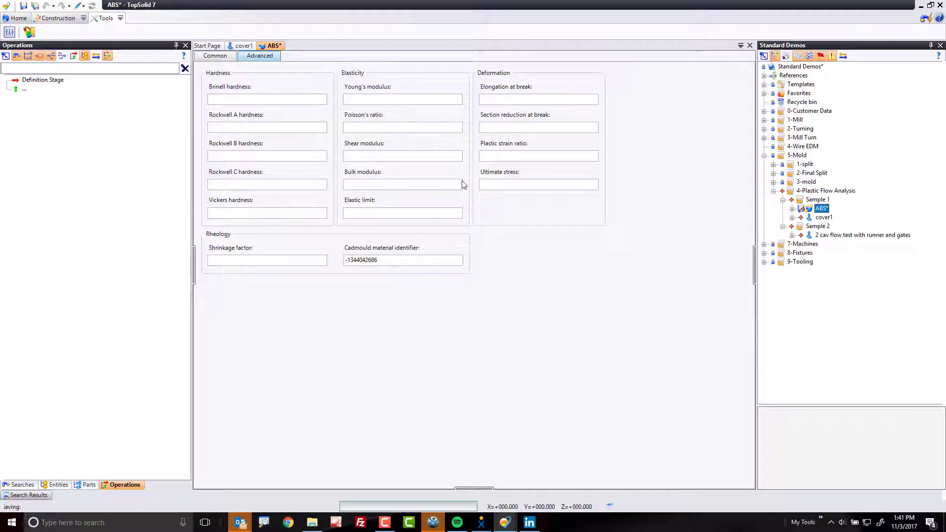
# Replace cover1's Aluminium material with ABS and save the part
pyautogui.click(274, 46)
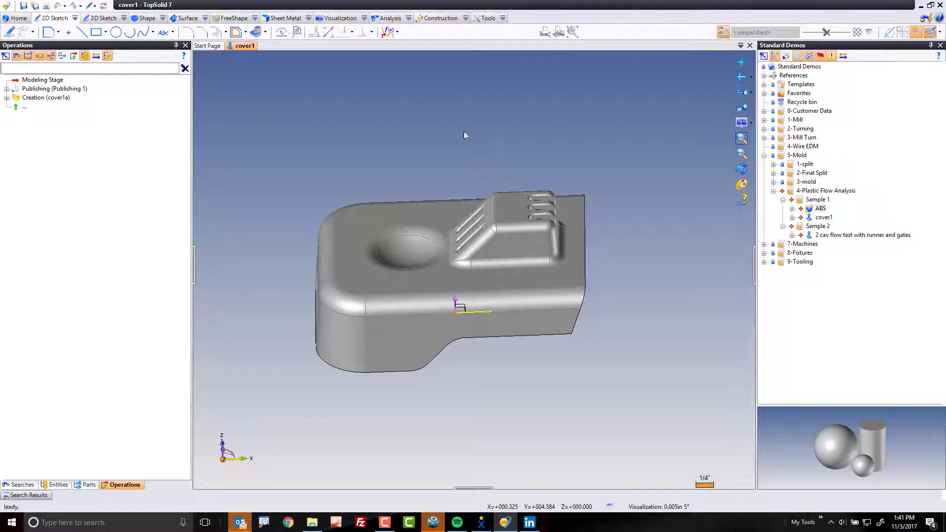
pyautogui.click(57, 485)
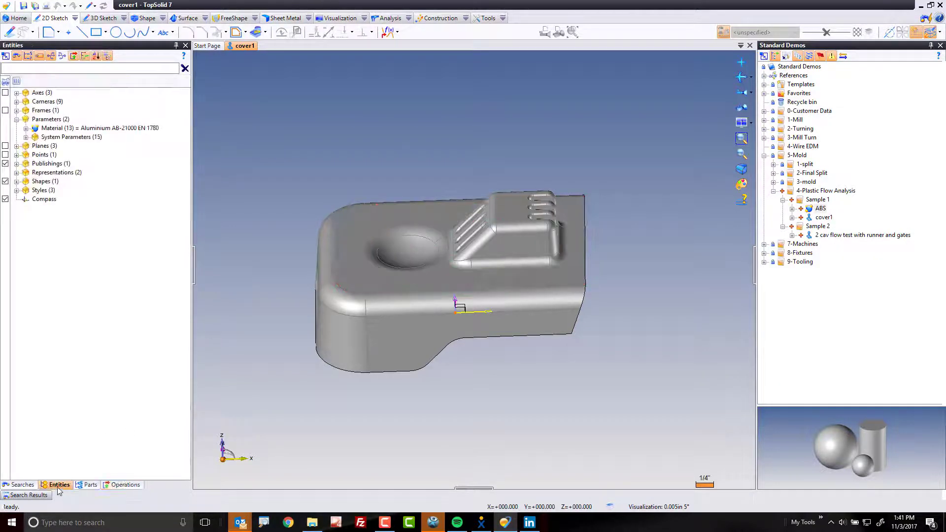
pyautogui.click(83, 130)
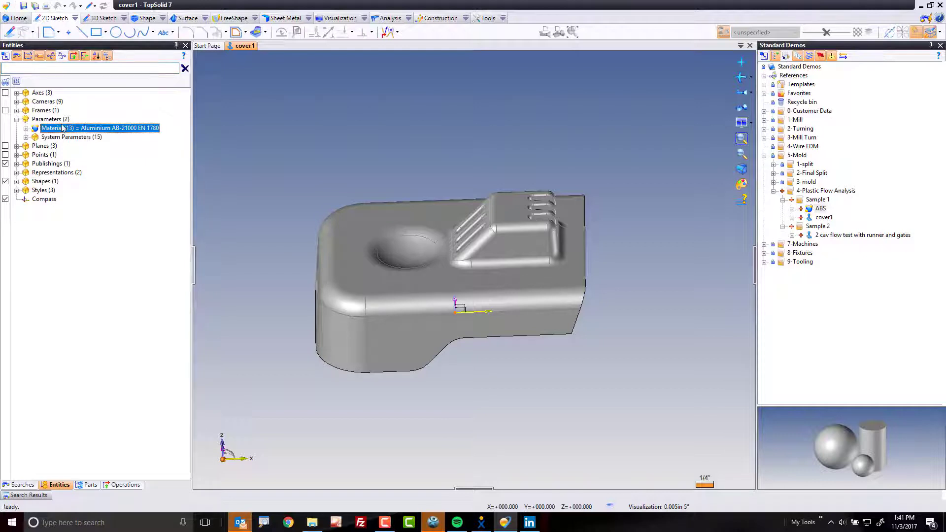
pyautogui.rightClick(62, 130)
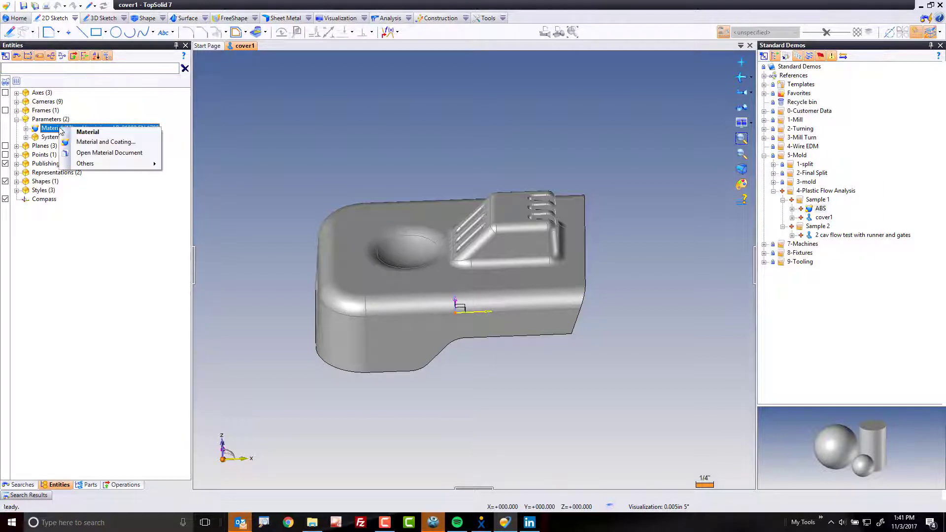
pyautogui.click(340, 179)
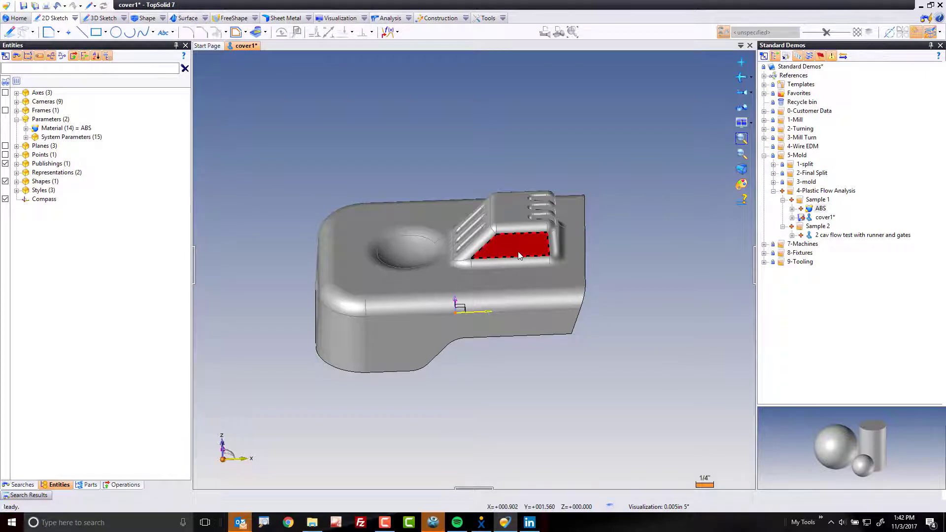
pyautogui.hotkey('ctrl', 's')
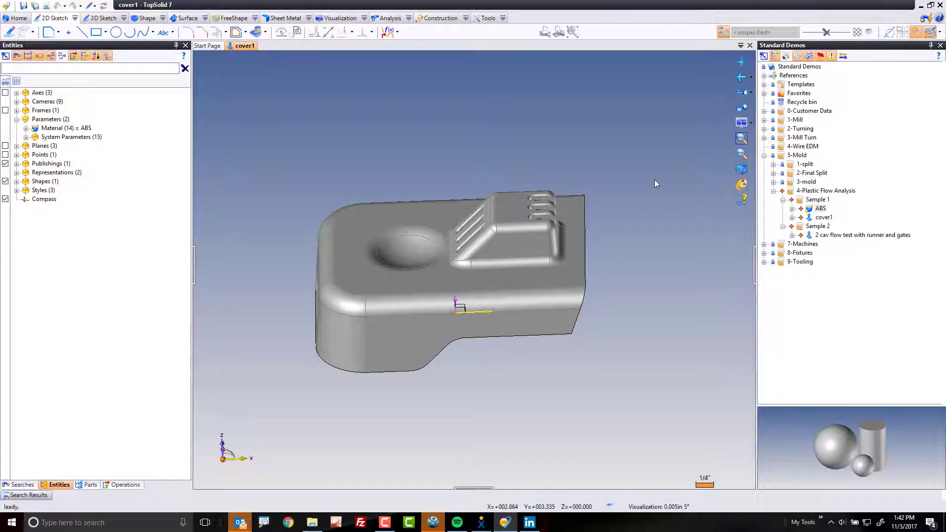
# Create Plastic Flow Analysis 1 on cover1 from the Blank Template with default tolerances
pyautogui.rightClick(823, 219)
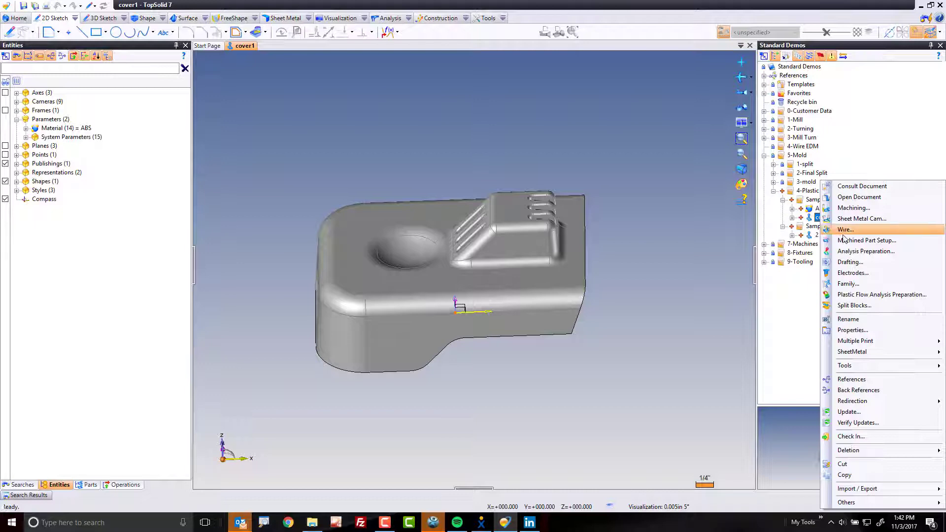
pyautogui.click(890, 295)
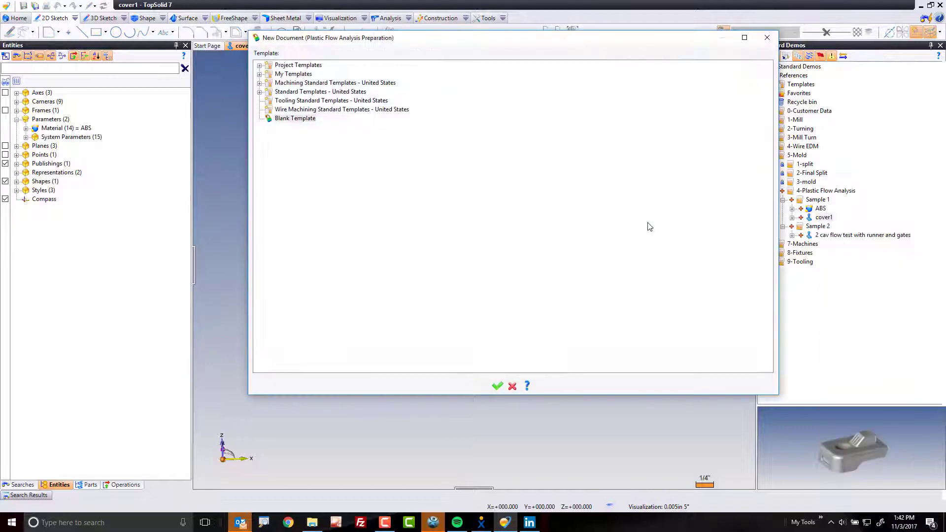
pyautogui.click(497, 386)
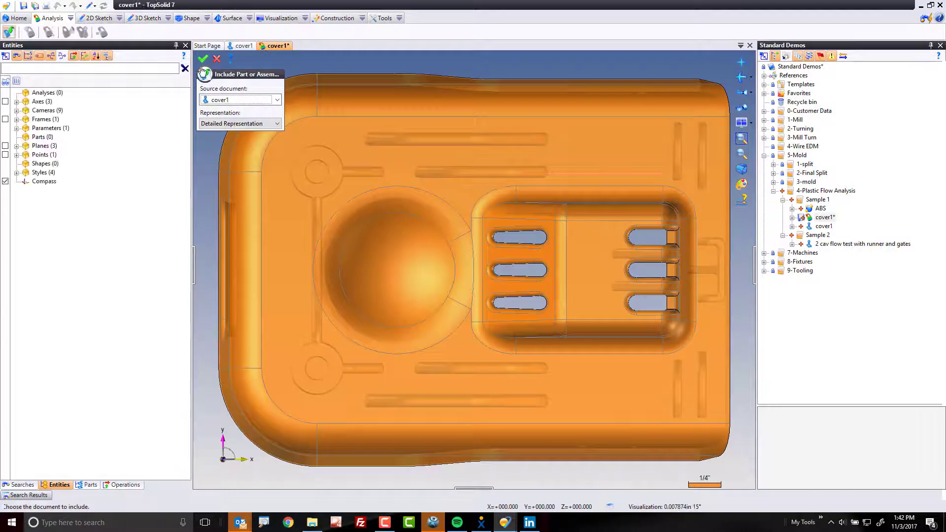
pyautogui.click(201, 59)
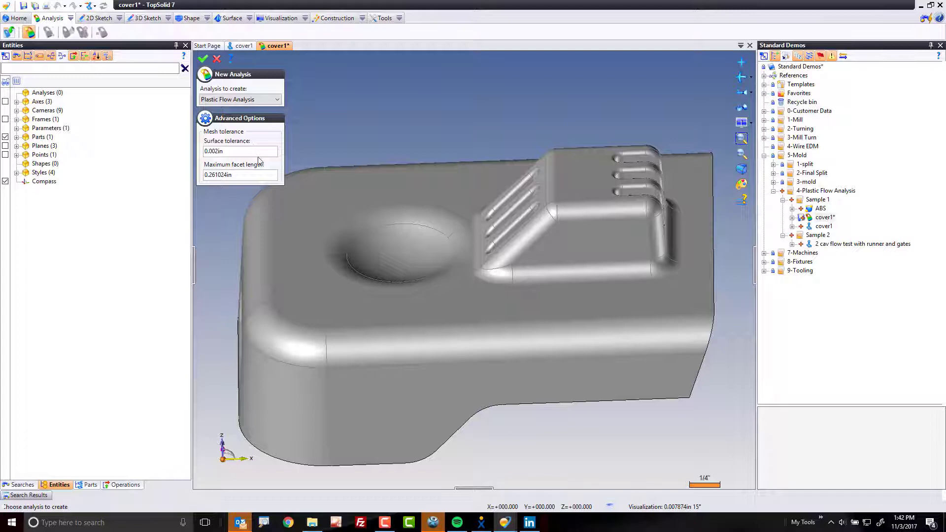
pyautogui.click(203, 60)
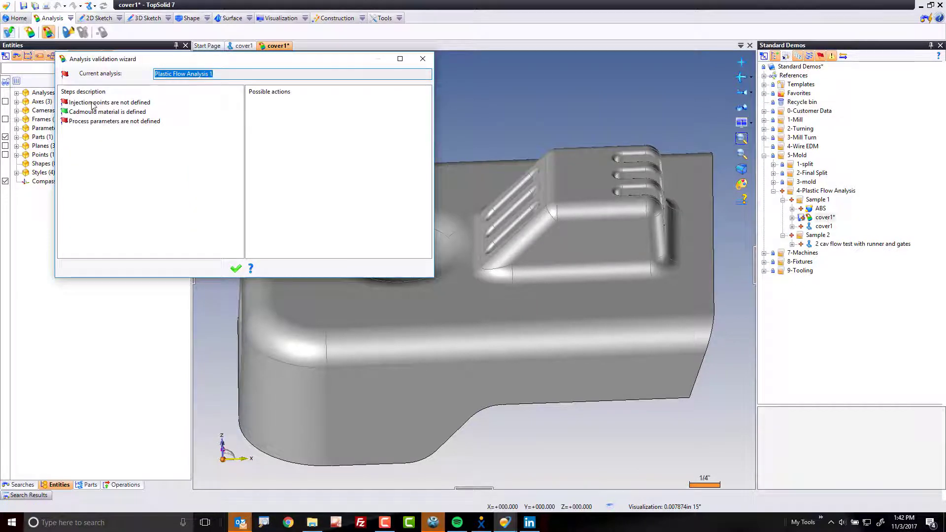
# Place a Point on Surface injection point on the small tab's face under cover1
pyautogui.click(109, 105)
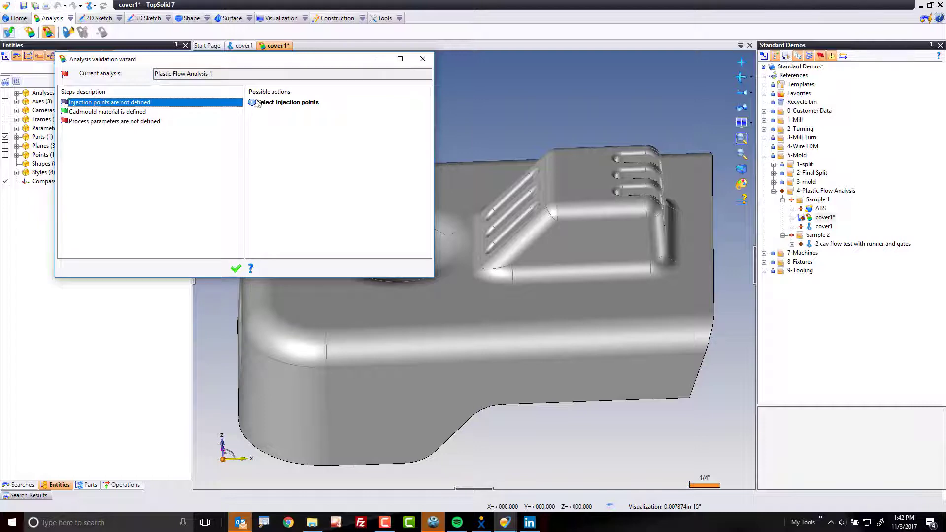
pyautogui.click(290, 102)
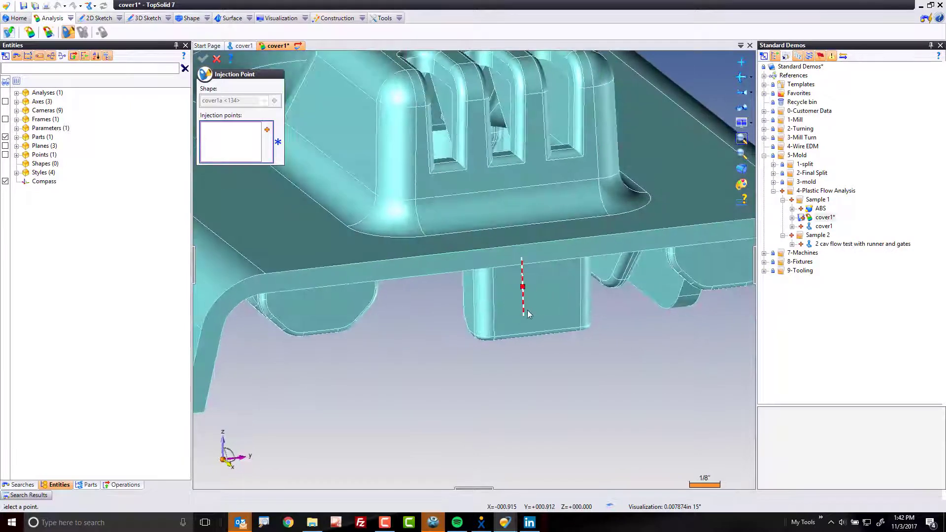
pyautogui.click(267, 129)
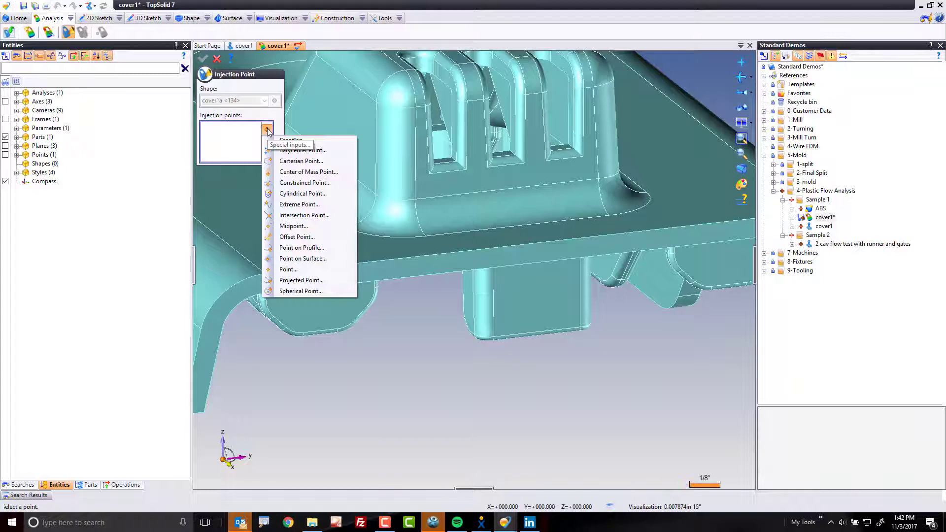
pyautogui.click(339, 257)
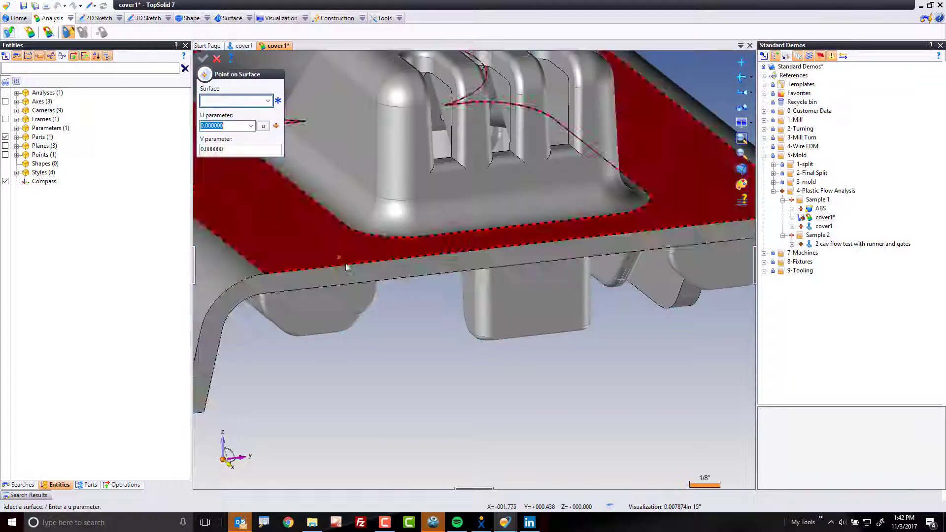
pyautogui.click(536, 299)
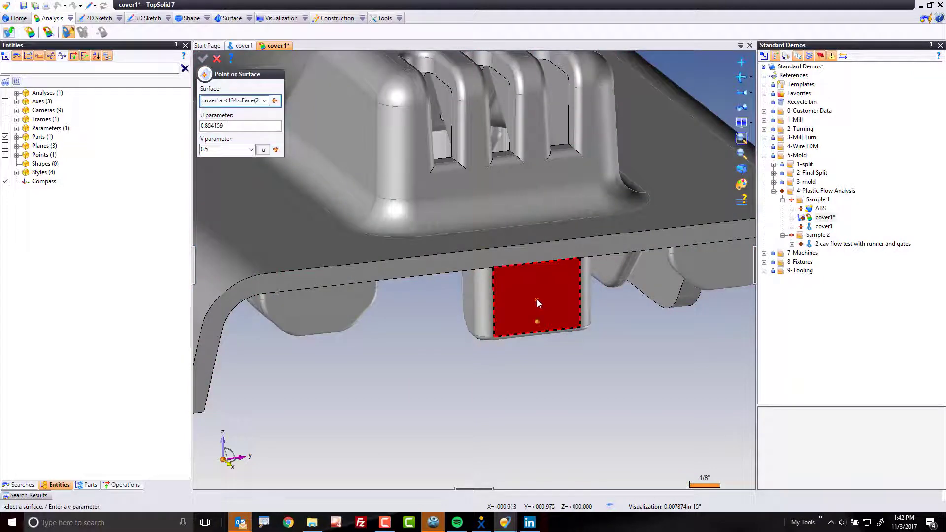
pyautogui.click(203, 59)
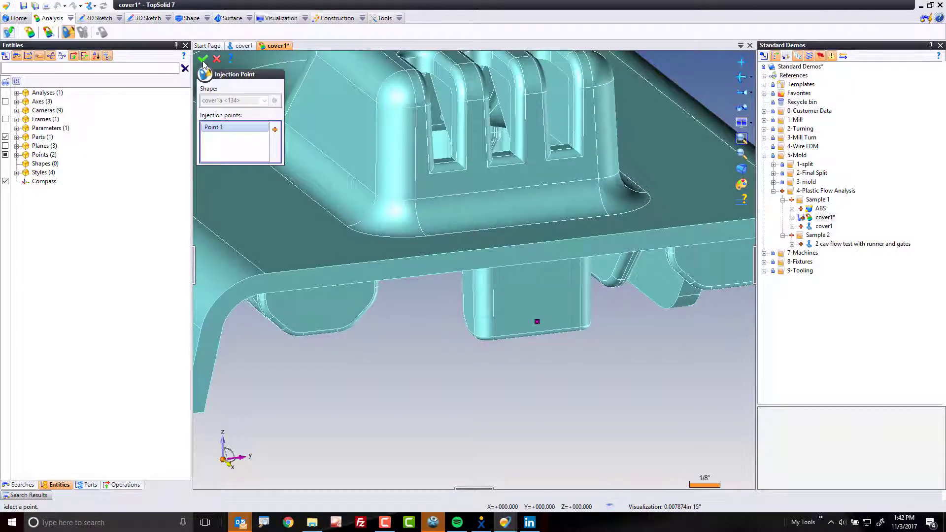
pyautogui.click(202, 59)
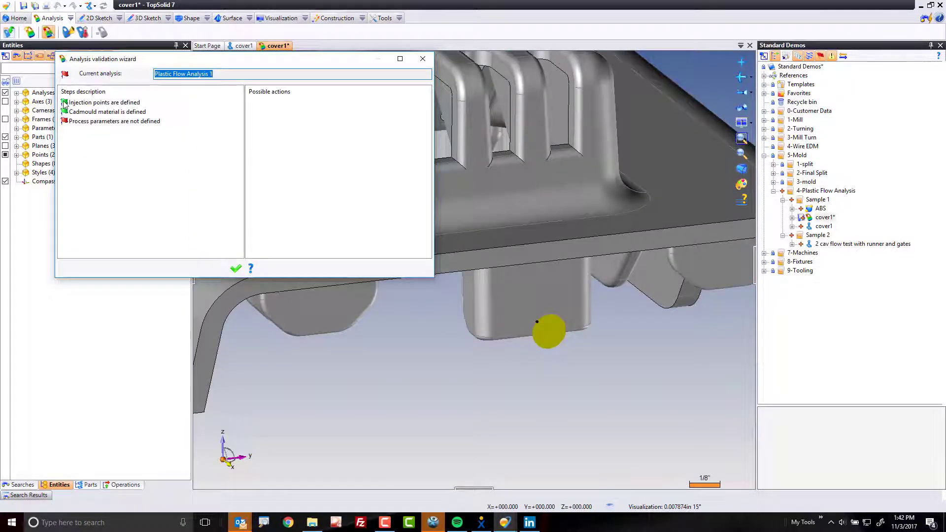
# Apply recommended process parameters: 99% pressure filling, 240°C melt, 55°C wall, 85°C ejection
pyautogui.click(65, 112)
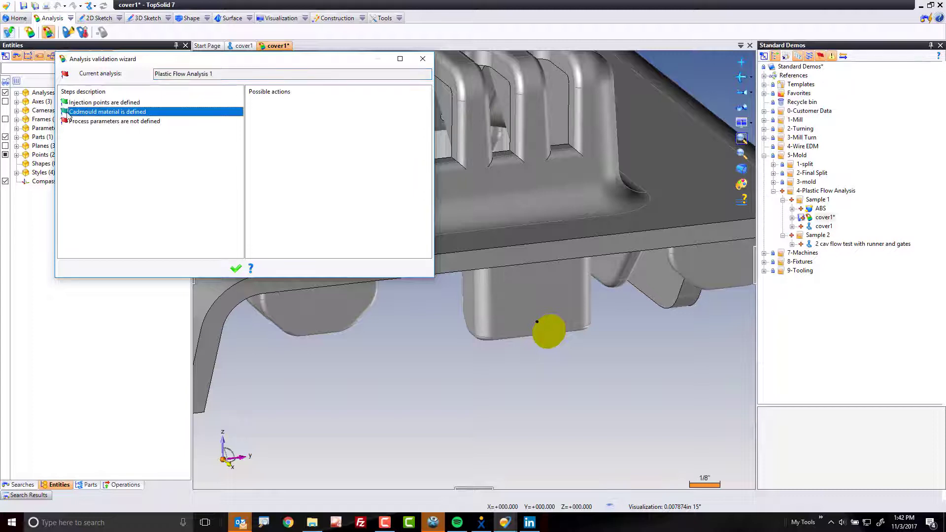
pyautogui.click(96, 123)
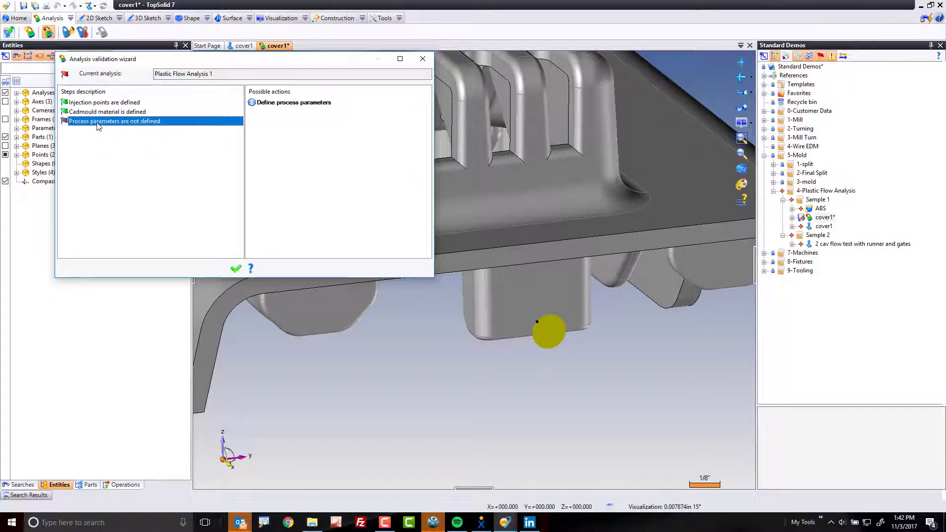
pyautogui.doubleClick(299, 103)
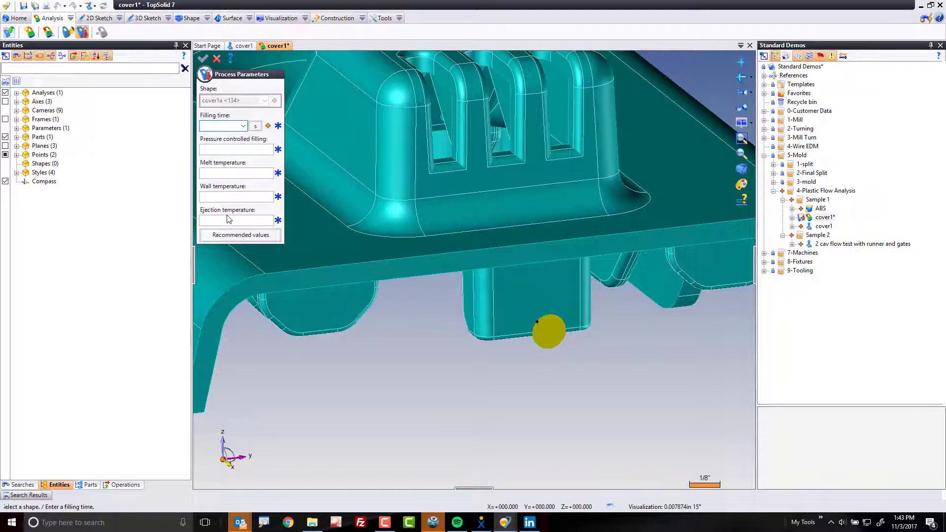
pyautogui.click(229, 236)
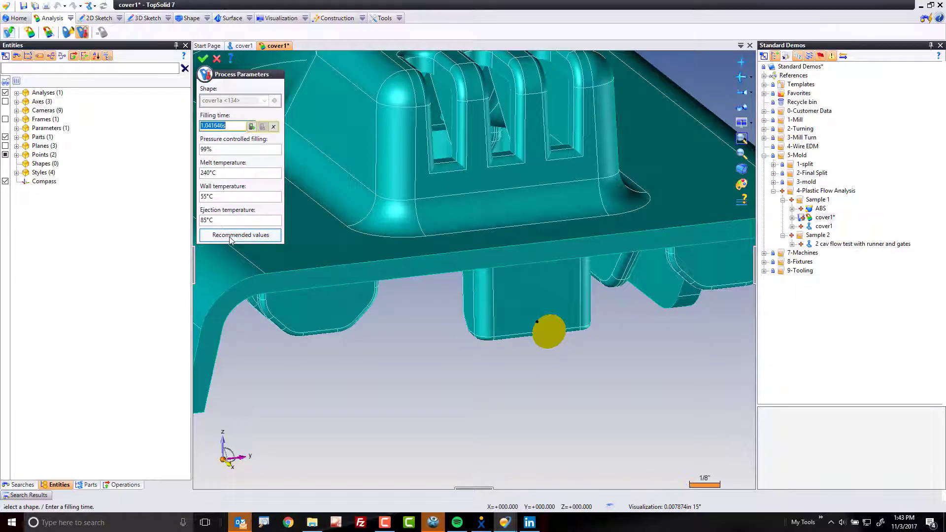
pyautogui.click(202, 59)
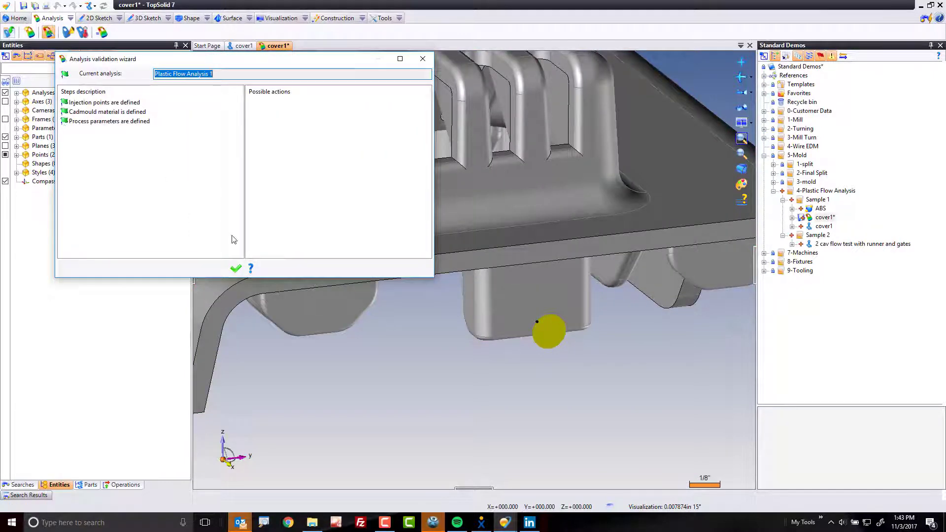
# Save the analysis setup and run the PlasticFlow OnDemand filling simulation
pyautogui.click(236, 268)
pyautogui.scroll(-5, 407, 367)
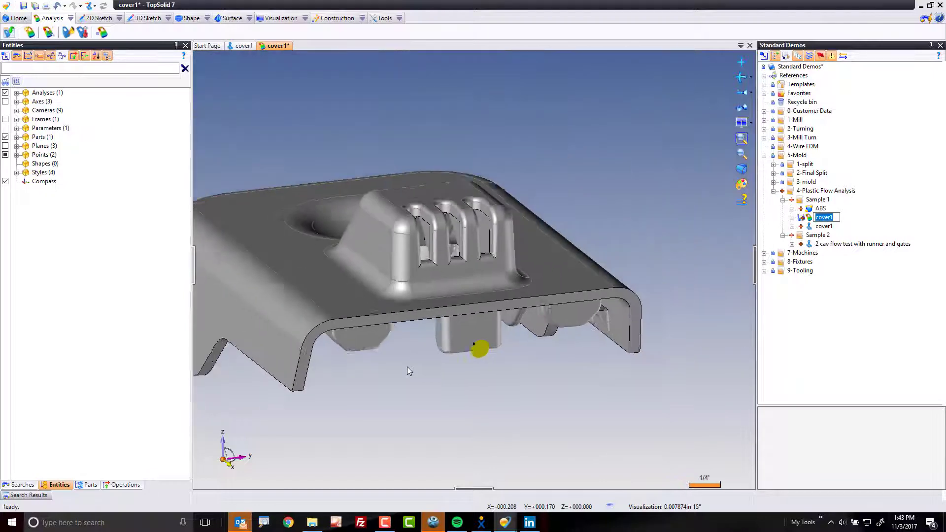
pyautogui.click(193, 266)
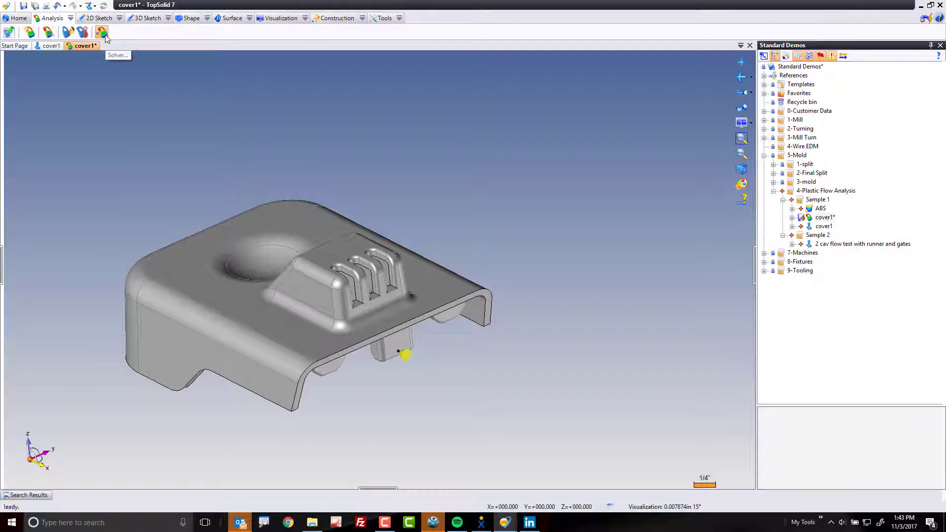
pyautogui.click(23, 5)
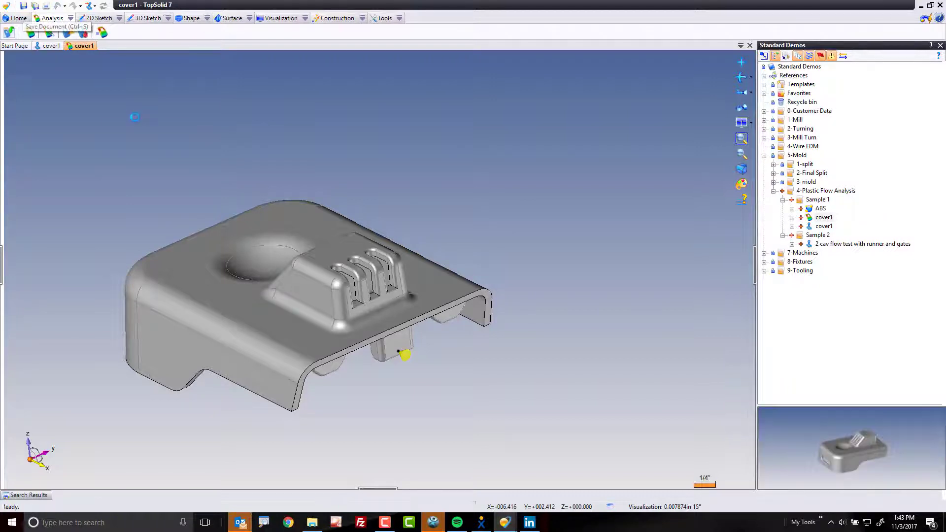
pyautogui.click(100, 35)
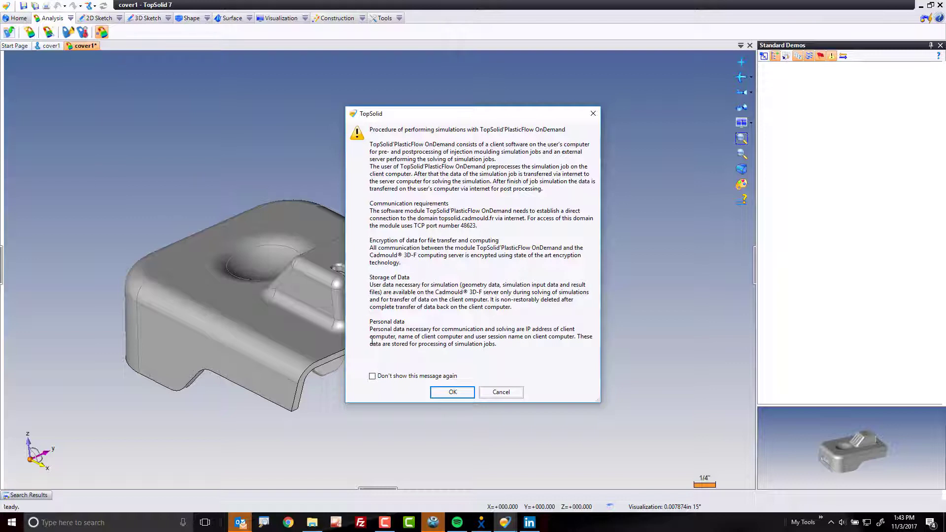
pyautogui.click(457, 392)
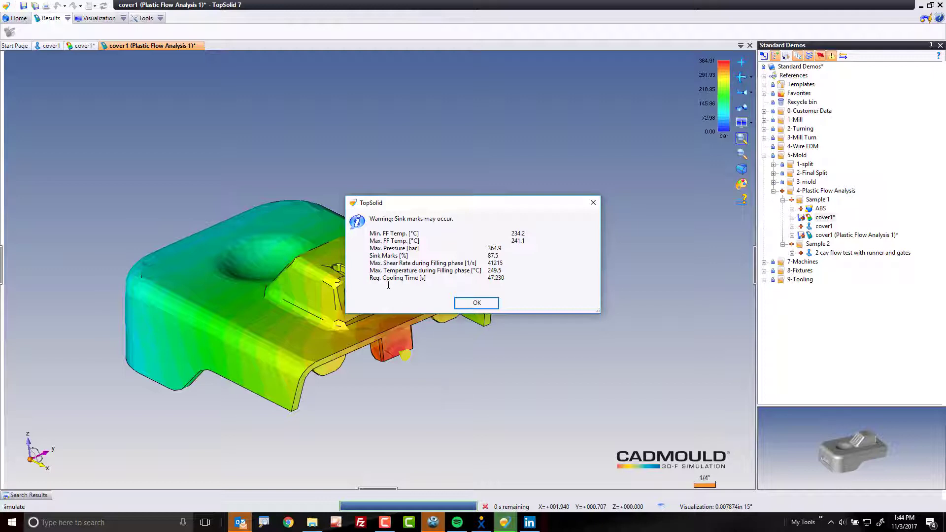
# Note the 47.230 s required cooling time in the sink-mark summary, then dismiss the summary
pyautogui.moveTo(505, 281); pyautogui.dragTo(490, 281)
pyautogui.click(477, 304)
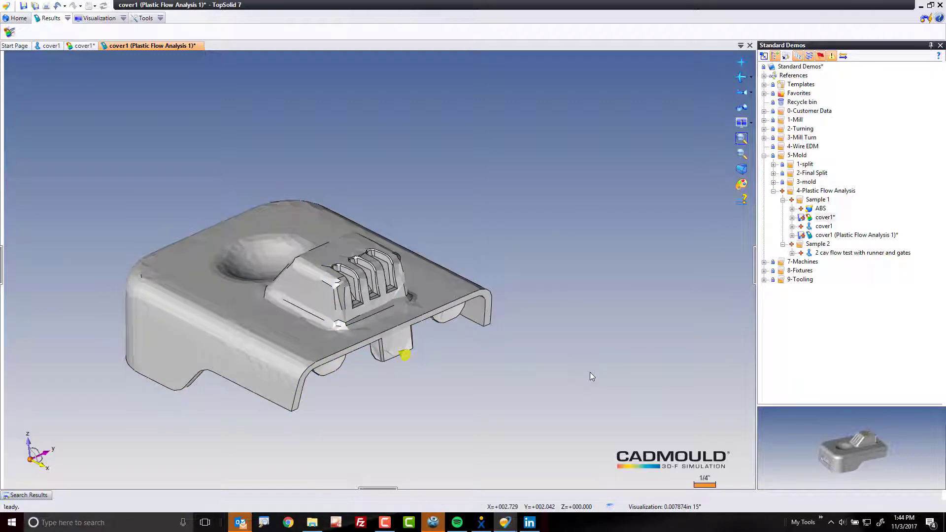
# Display cover1's Thickness result in Results Display
pyautogui.moveTo(604, 279); pyautogui.dragTo(310, 165, button='middle')
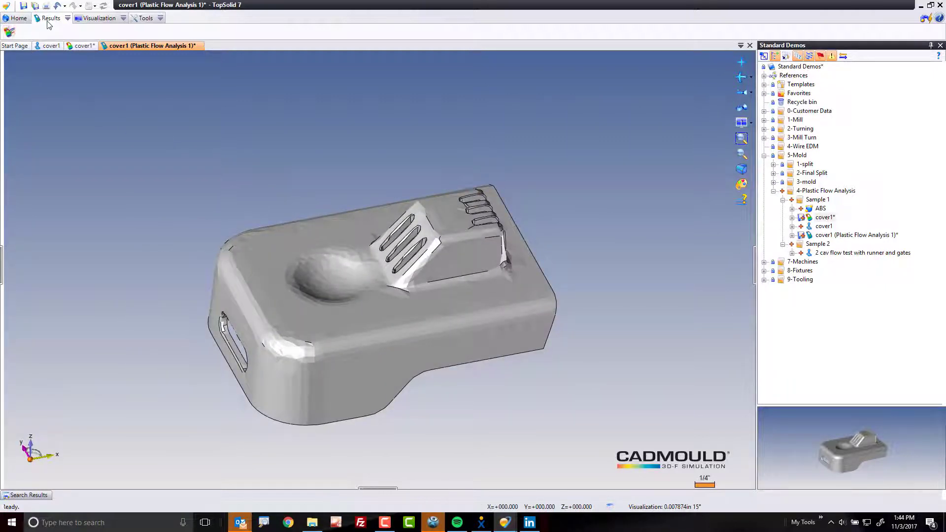
pyautogui.click(11, 36)
pyautogui.click(46, 89)
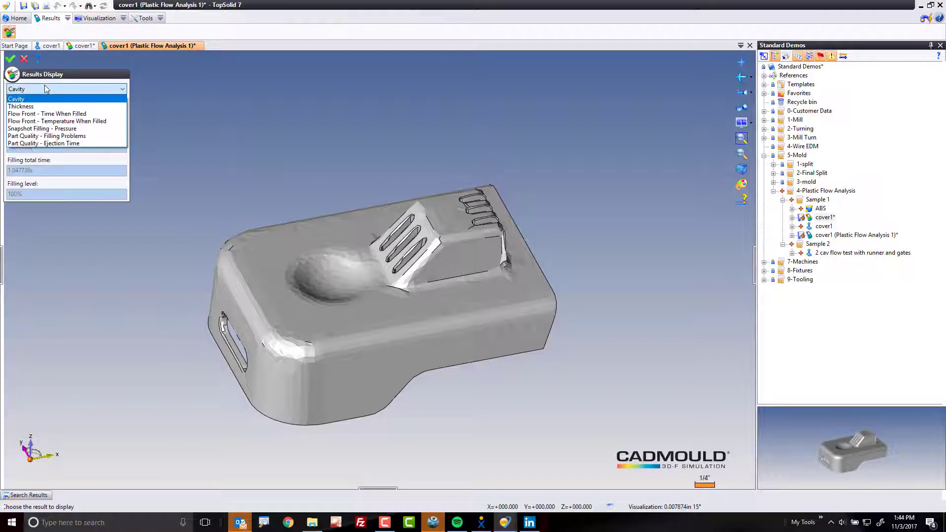
pyautogui.click(41, 107)
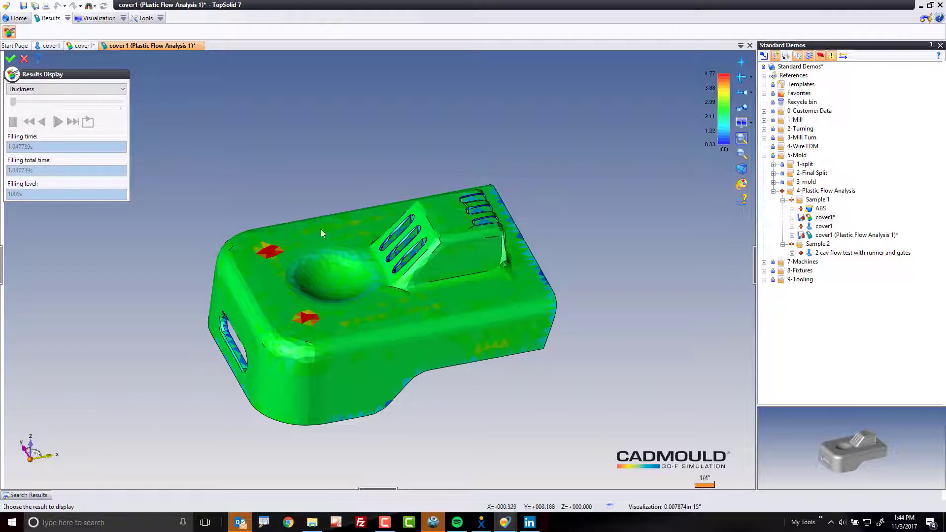
# Zoom and flip between the outer surface and inner cavity to inspect the thick red spots
pyautogui.scroll(5, 305, 320)
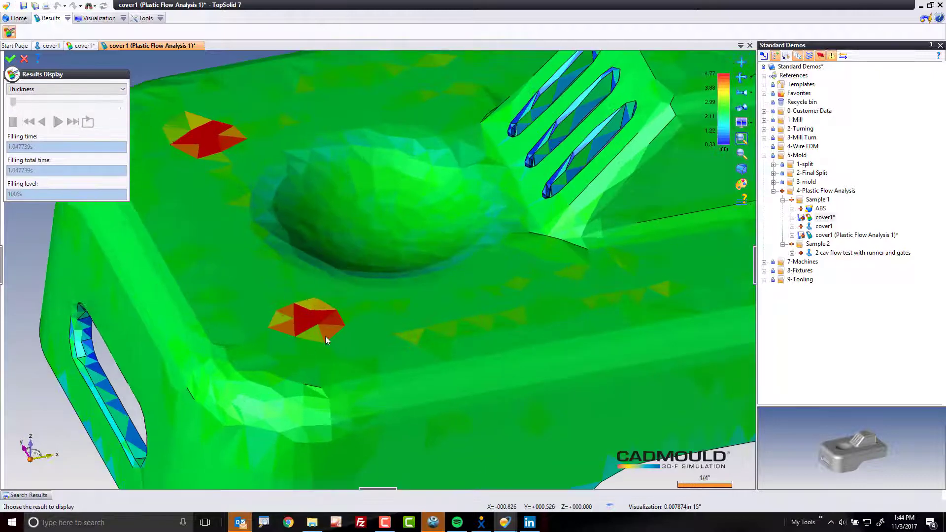
pyautogui.press('Down')
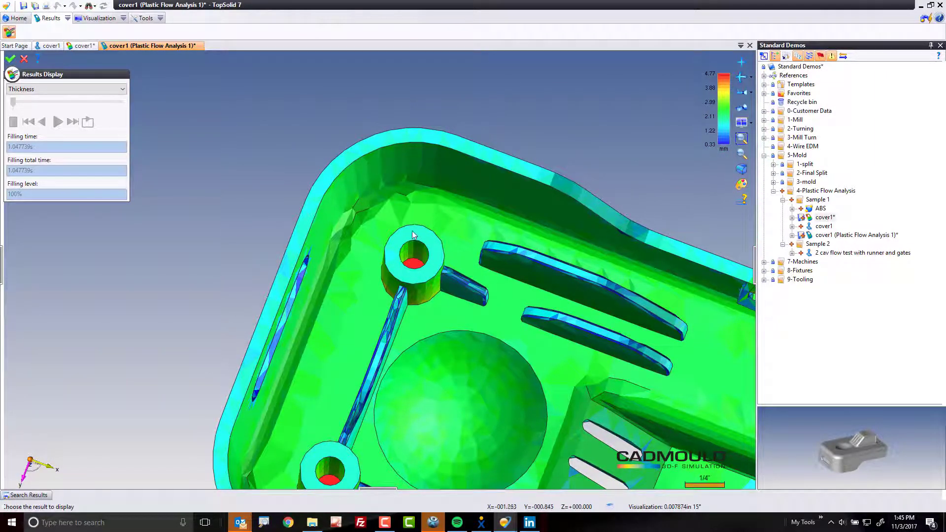
pyautogui.press('Down')
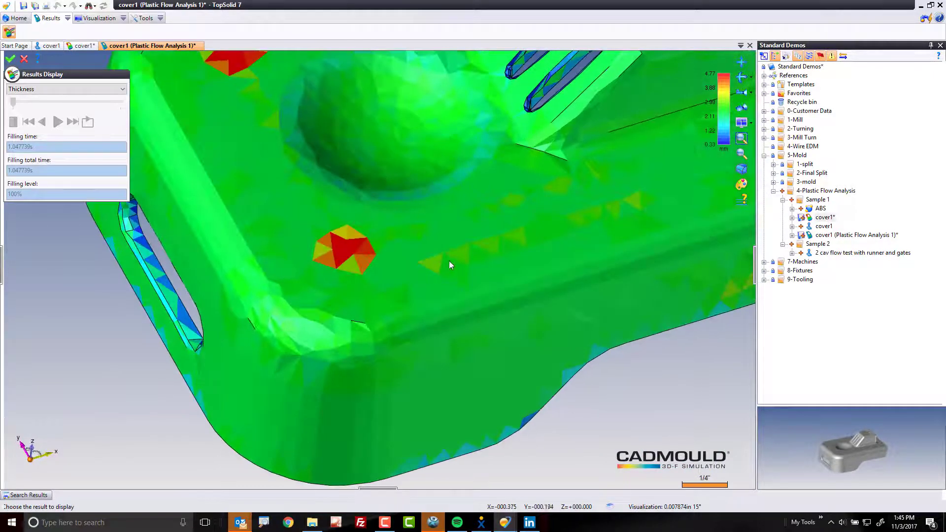
pyautogui.press('Up')
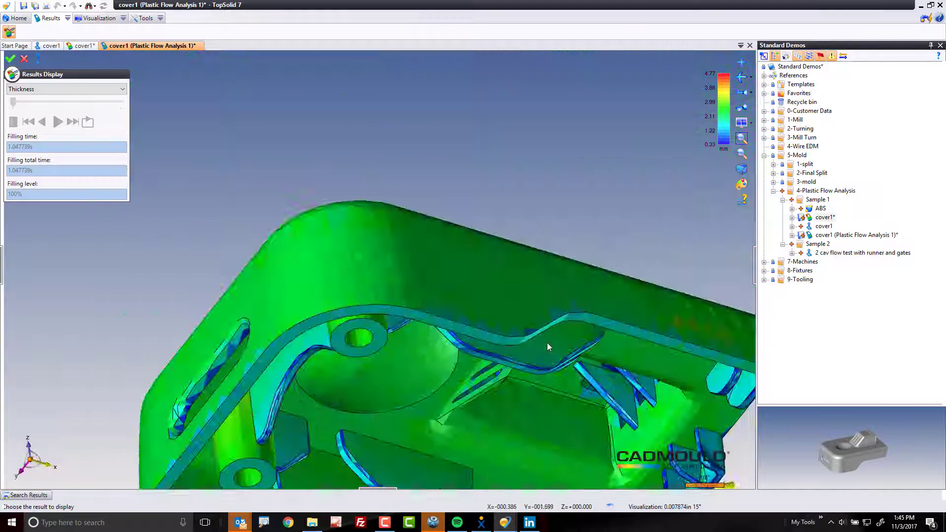
pyautogui.press('Down')
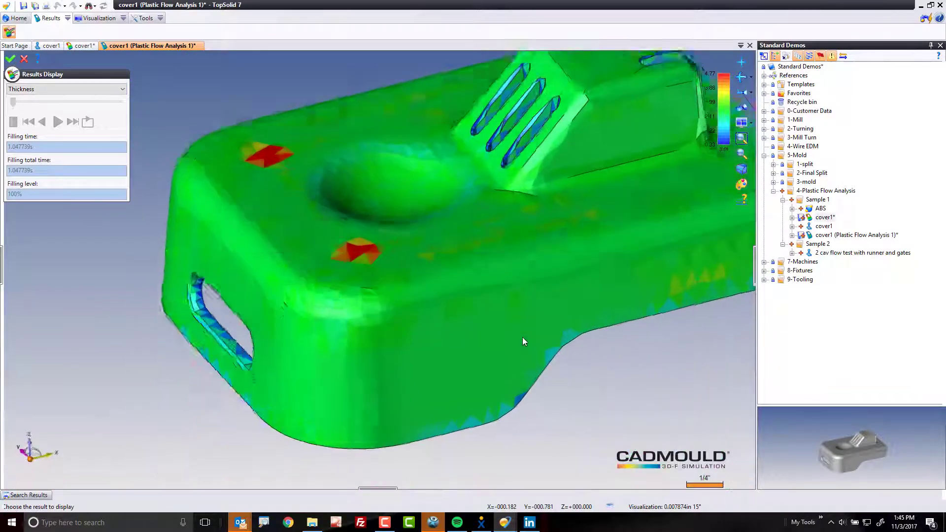
pyautogui.click(57, 90)
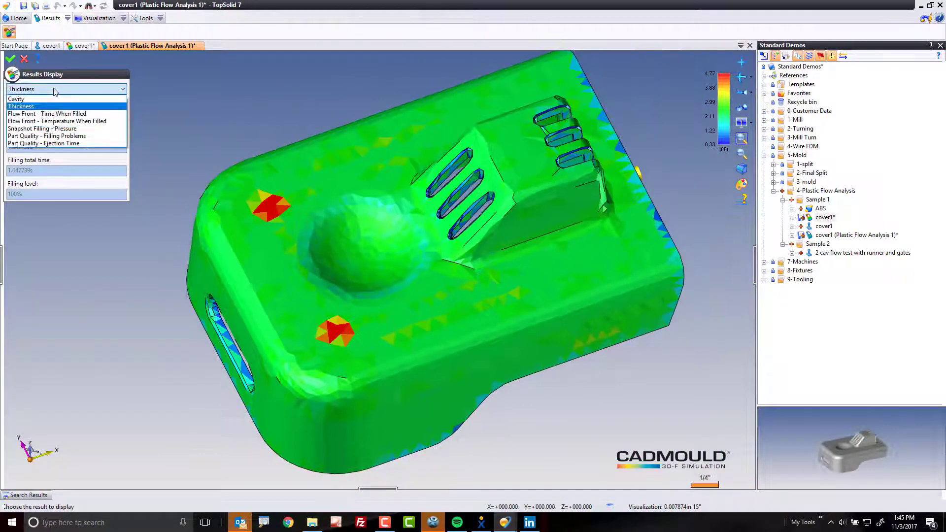
# Play the Flow Front - Time When Filled animation and scrub back to about 31% filled
pyautogui.click(74, 114)
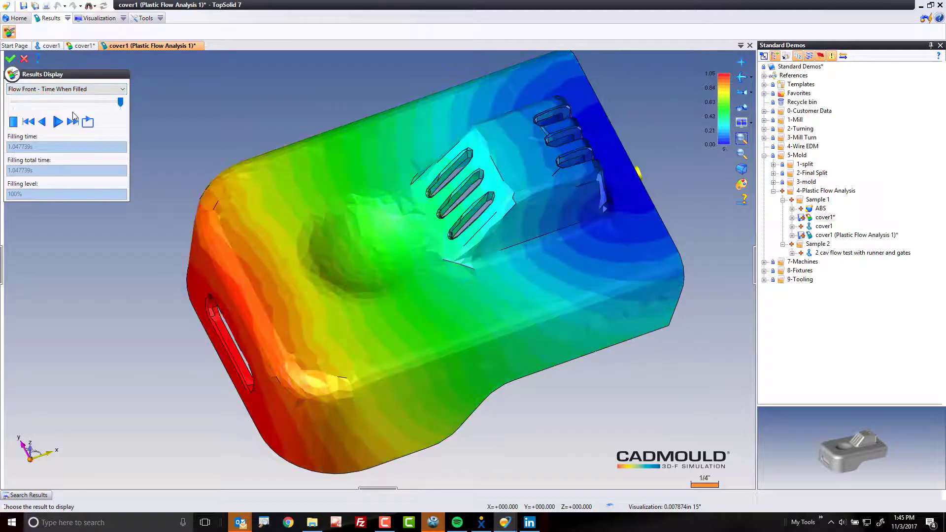
pyautogui.scroll(-3, 277, 277)
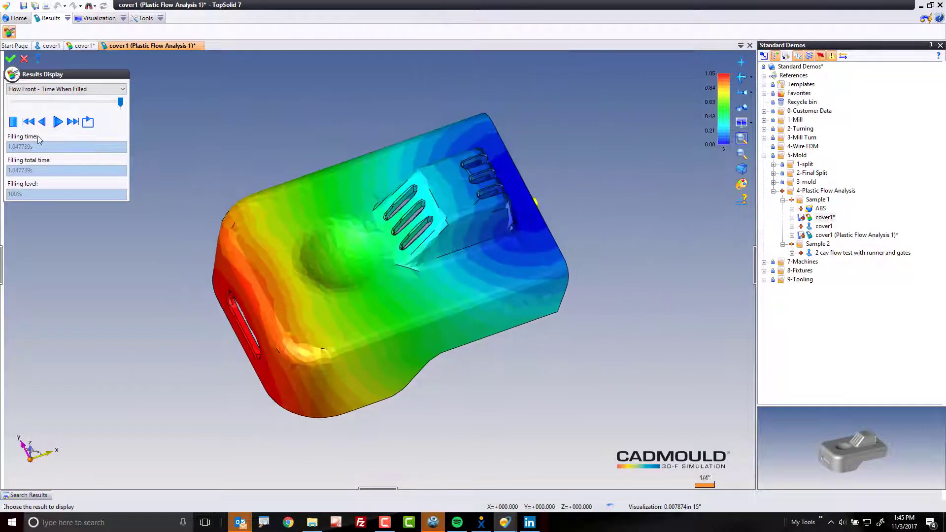
pyautogui.click(58, 121)
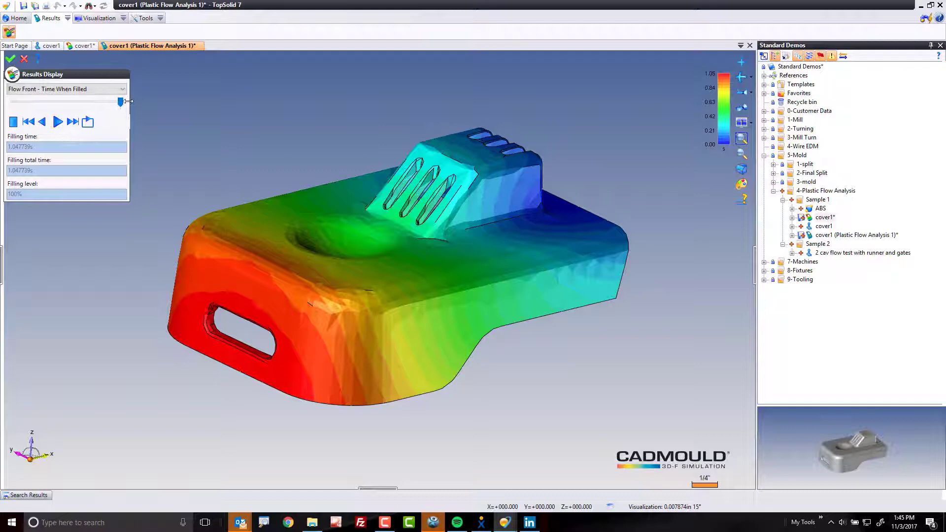
pyautogui.moveTo(120, 102); pyautogui.dragTo(45, 105)
# Show Flow Front - Temperature When Filled and orbit to inspect the cover's underside
pyautogui.click(54, 90)
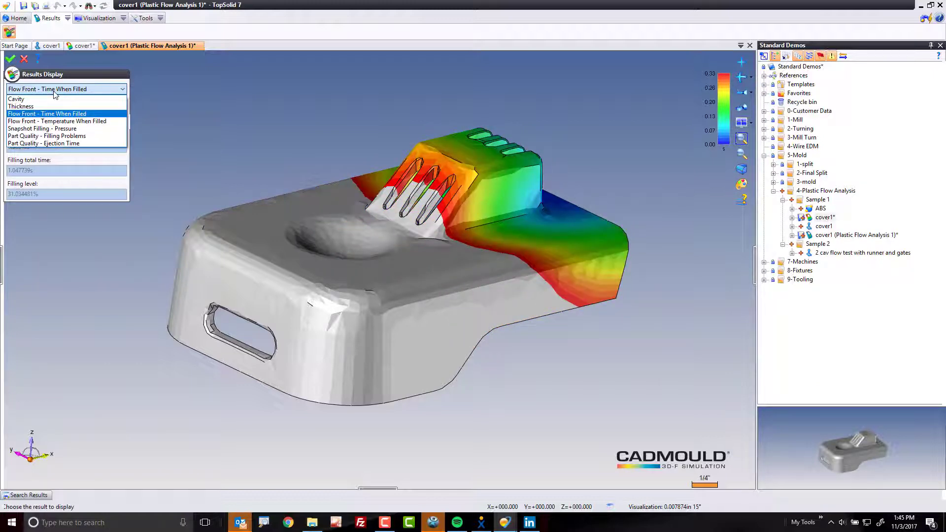
pyautogui.click(59, 121)
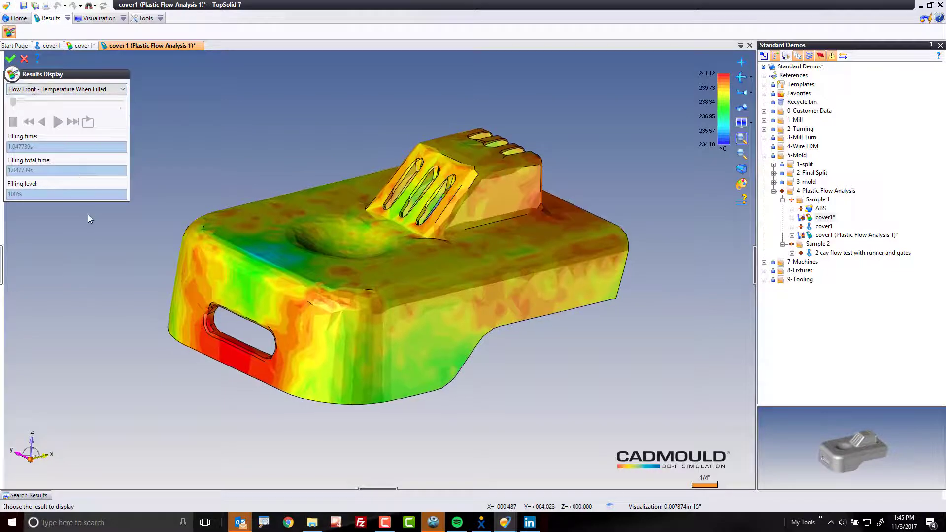
pyautogui.moveTo(89, 216); pyautogui.dragTo(265, 206, button='middle')
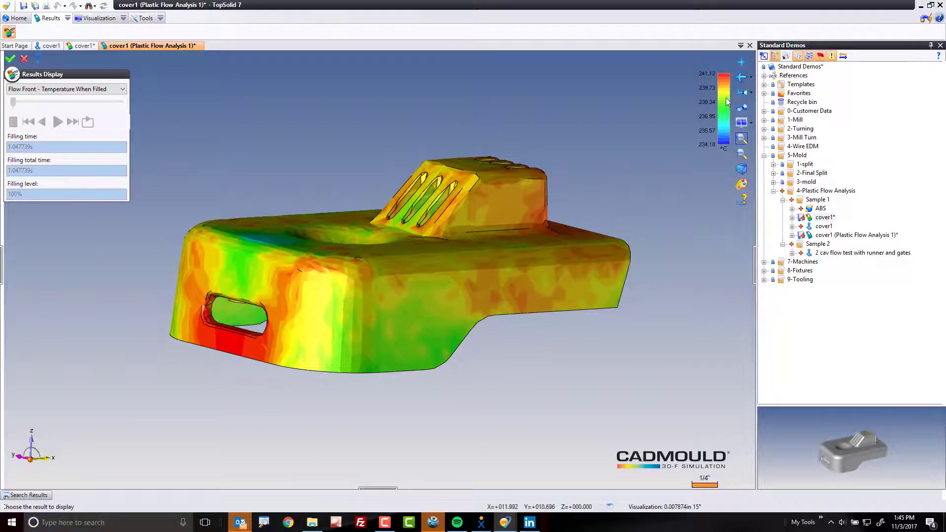
pyautogui.moveTo(618, 208); pyautogui.dragTo(662, 193, button='middle')
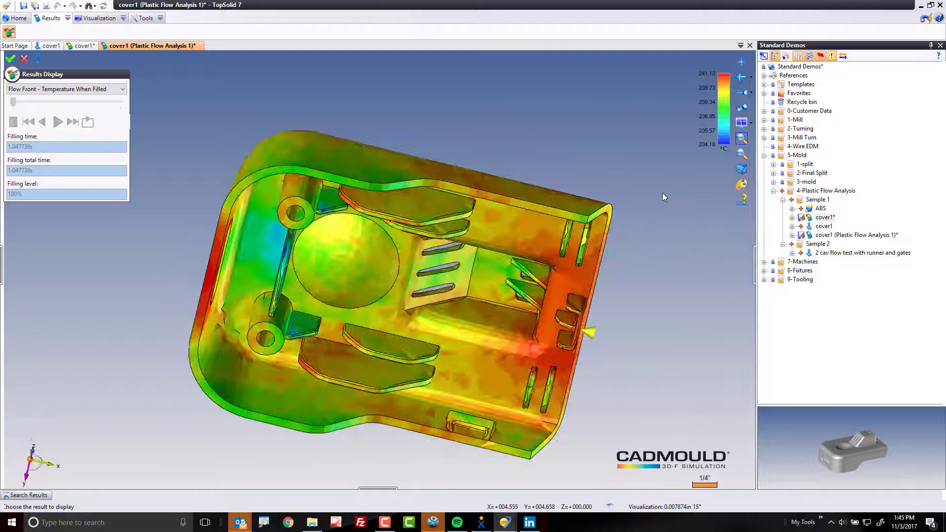
pyautogui.moveTo(662, 197); pyautogui.dragTo(291, 291, button='middle')
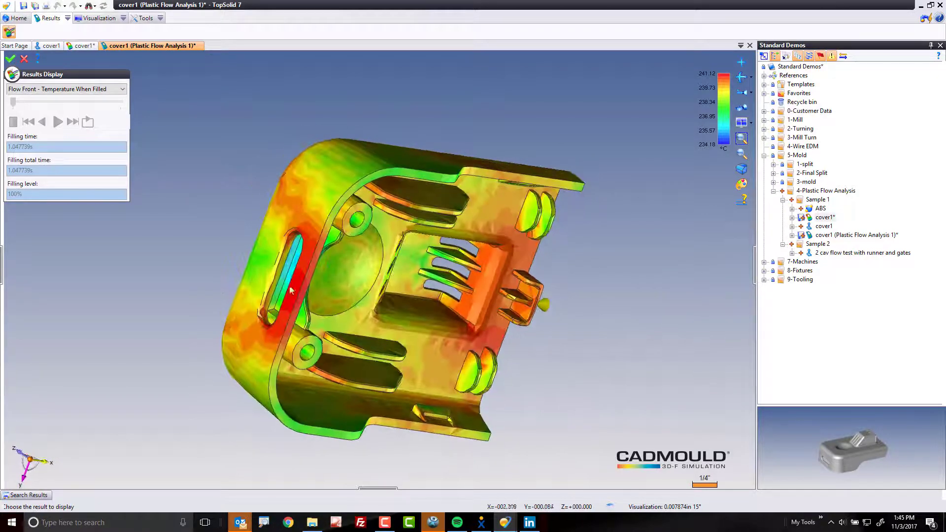
# Review Snapshot Filling - Pressure and Part Quality - Filling Problems, then close Results Display
pyautogui.click(64, 89)
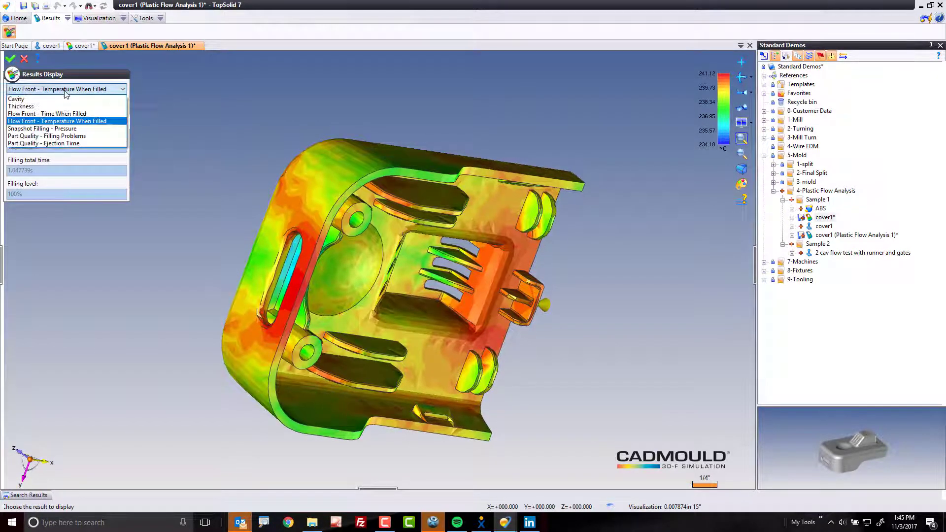
pyautogui.click(64, 128)
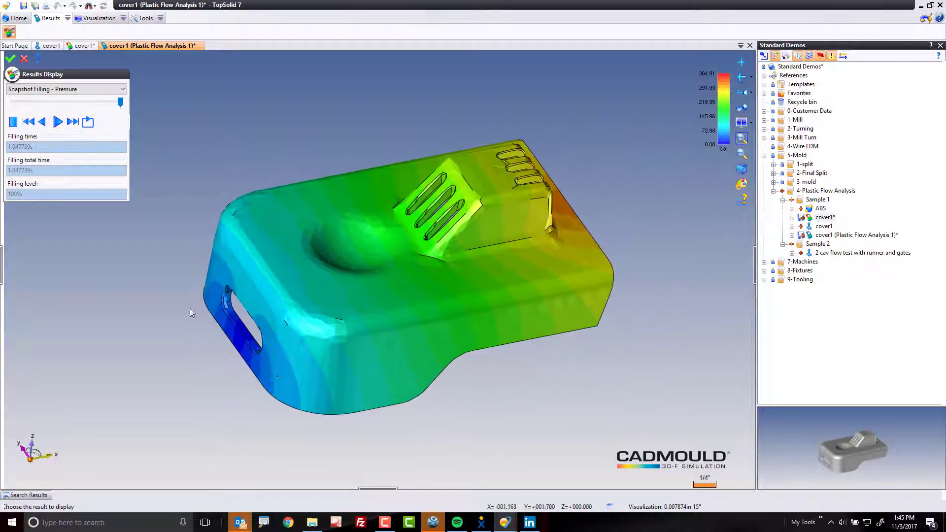
pyautogui.click(57, 89)
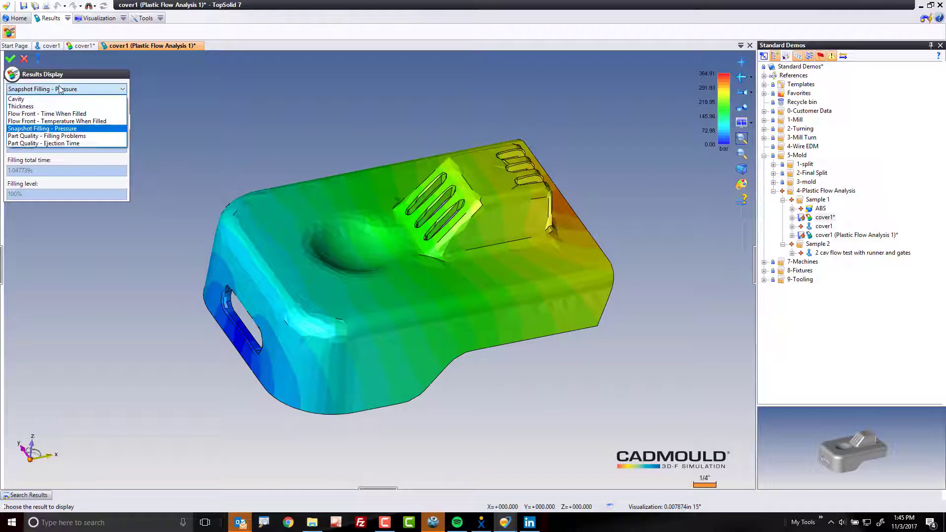
pyautogui.click(75, 136)
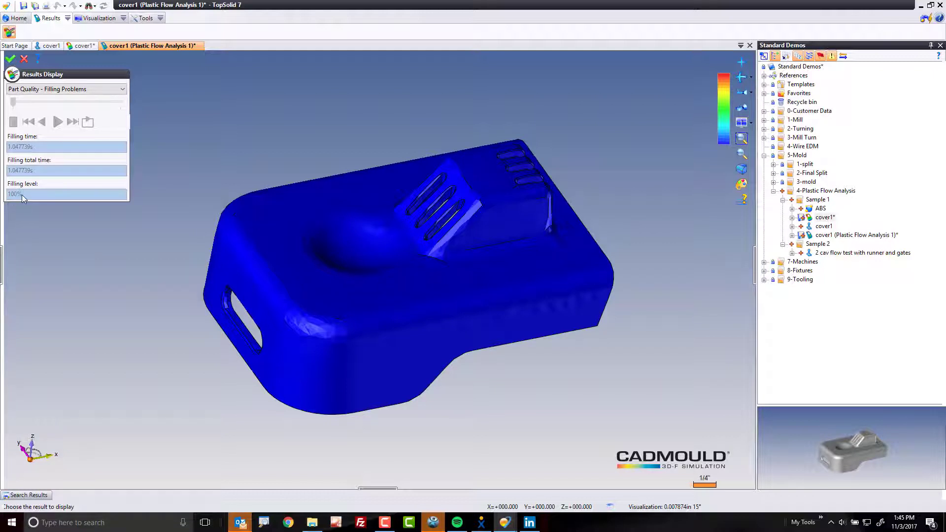
pyautogui.press('Up')
pyautogui.press('Up')
pyautogui.press('Up')
pyautogui.press('Up')
pyautogui.press('Up')
pyautogui.press('Up')
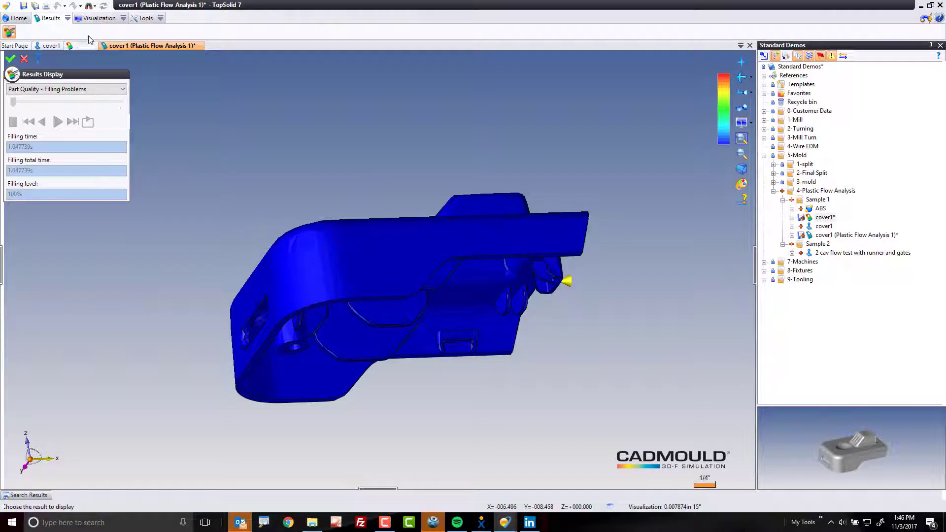
pyautogui.click(23, 59)
# Save the analysis, close the cover1 documents, and open '2 cav flow test with runner and gates'
pyautogui.hotkey('ctrl', 's')
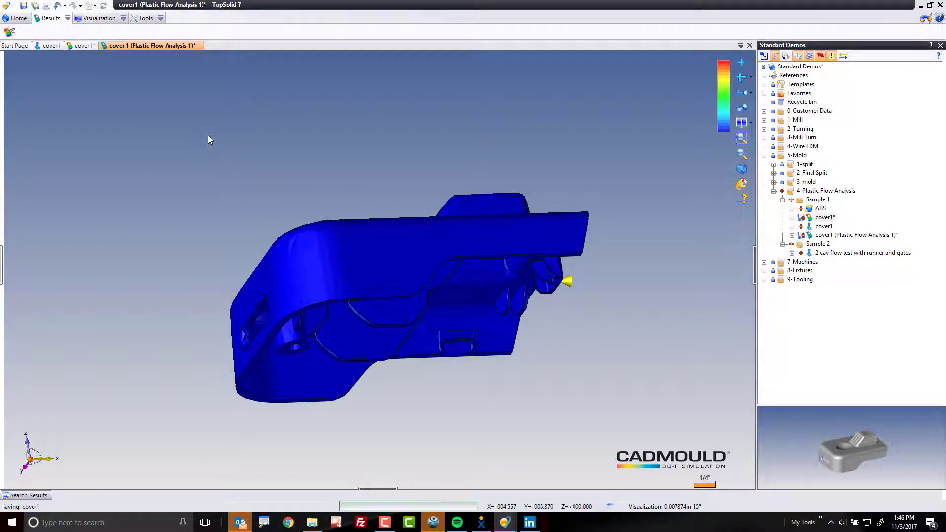
pyautogui.middleClick(157, 43)
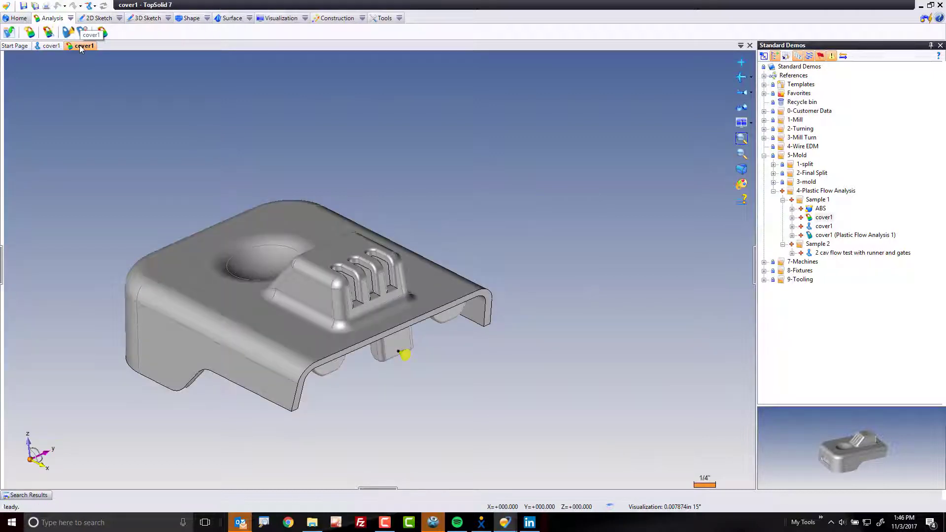
pyautogui.middleClick(79, 46)
pyautogui.middleClick(51, 46)
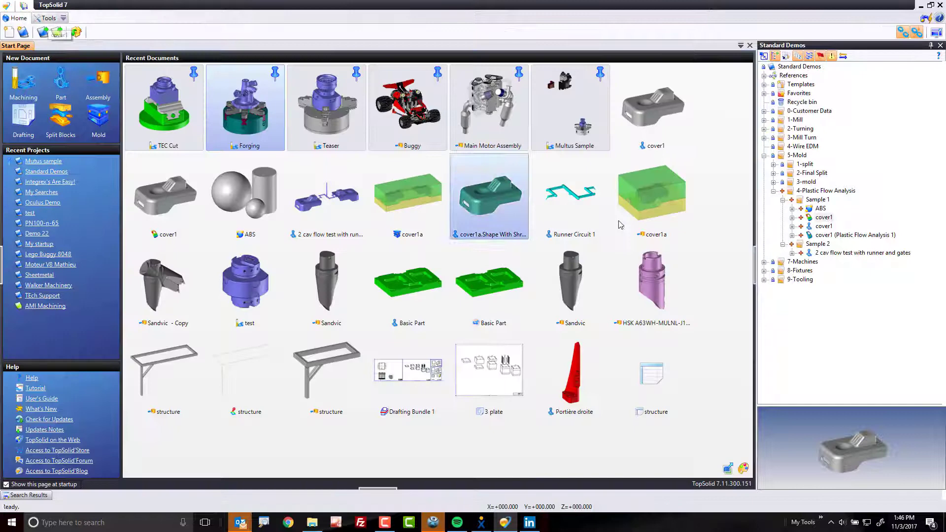
pyautogui.click(851, 253)
pyautogui.doubleClick(852, 254)
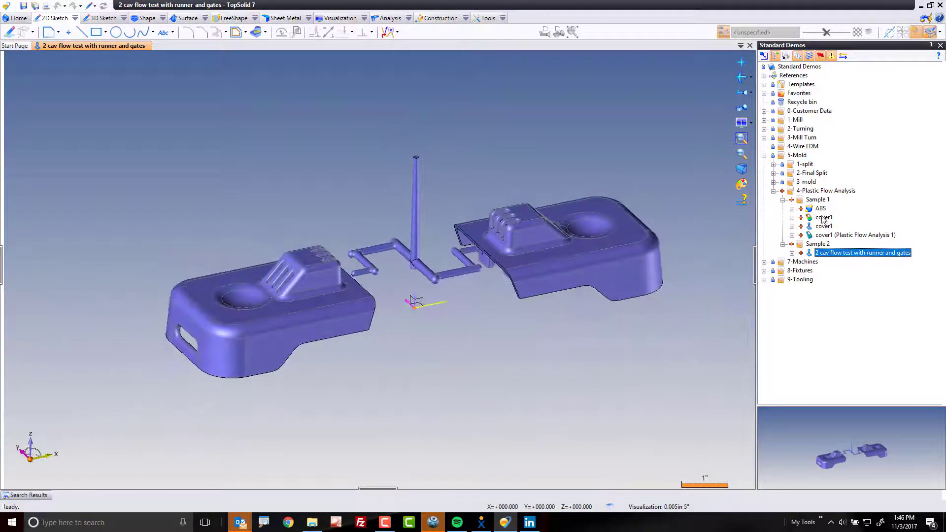
# Save the two-cavity layout and create a Plastic Flow Analysis Preparation document from the Blank Template
pyautogui.moveTo(824, 217); pyautogui.dragTo(531, 203)
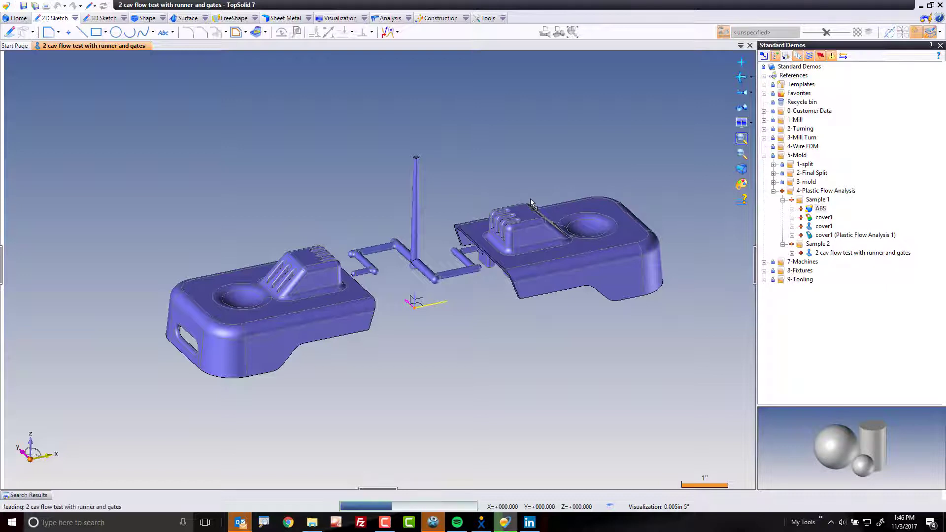
pyautogui.hotkey('ctrl', 's')
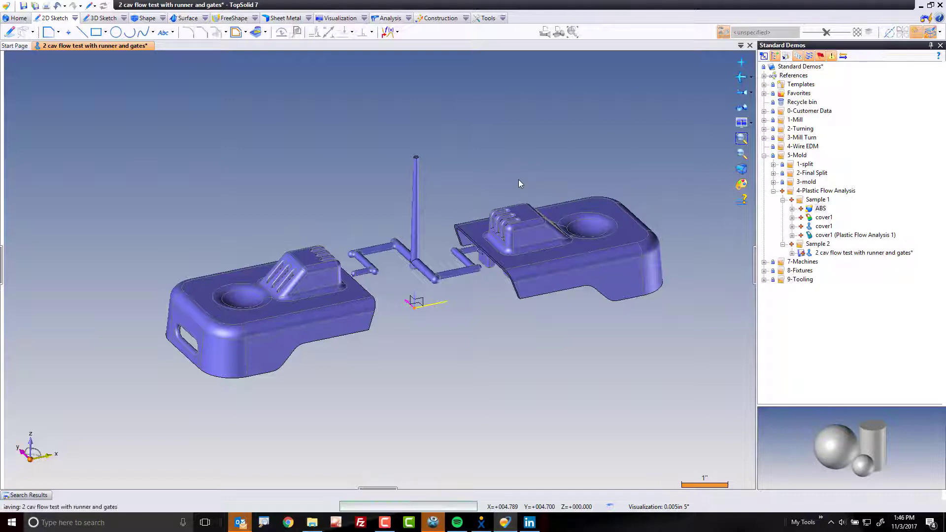
pyautogui.rightClick(115, 46)
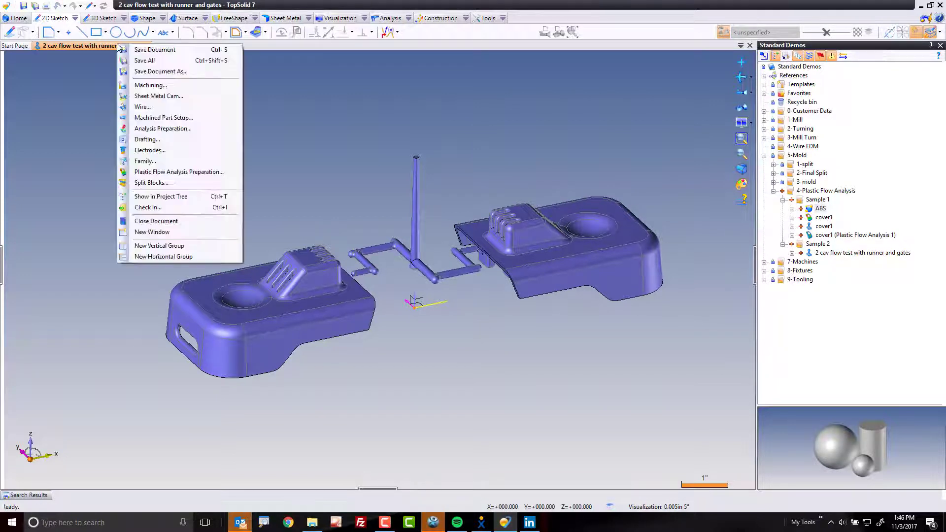
pyautogui.click(196, 173)
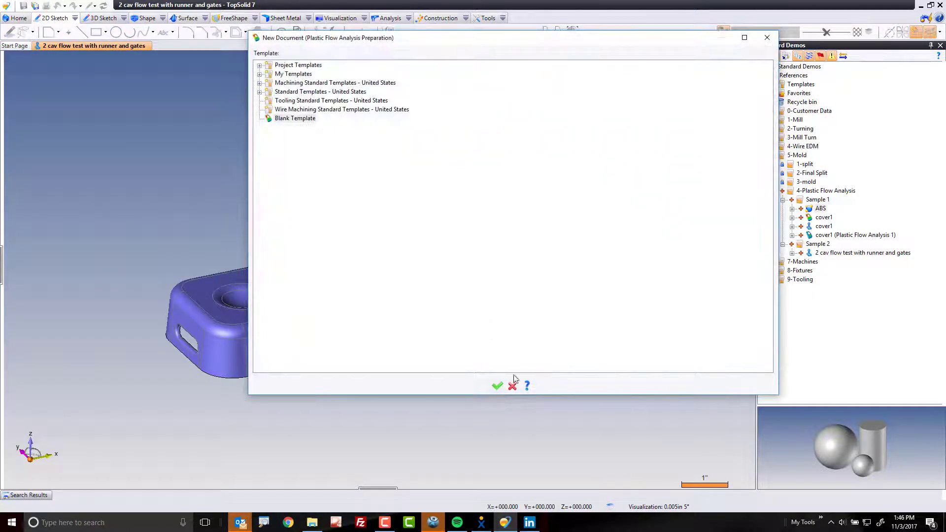
pyautogui.click(499, 386)
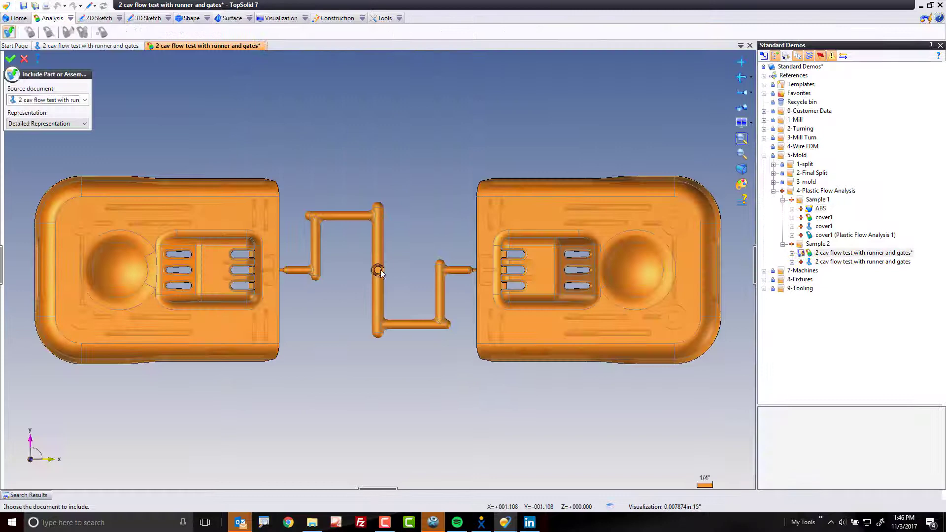
# Include the two-cavity part and set the injection point at the sprue top
pyautogui.click(10, 58)
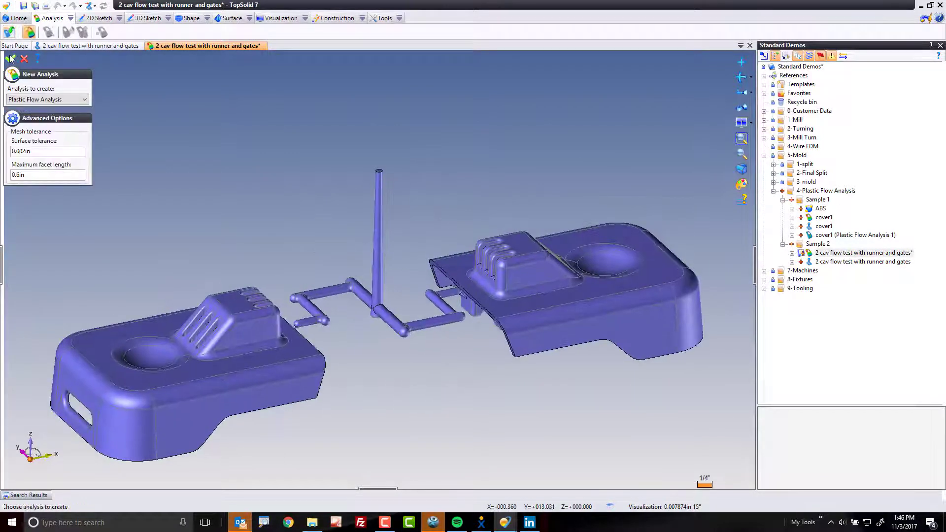
pyautogui.click(132, 105)
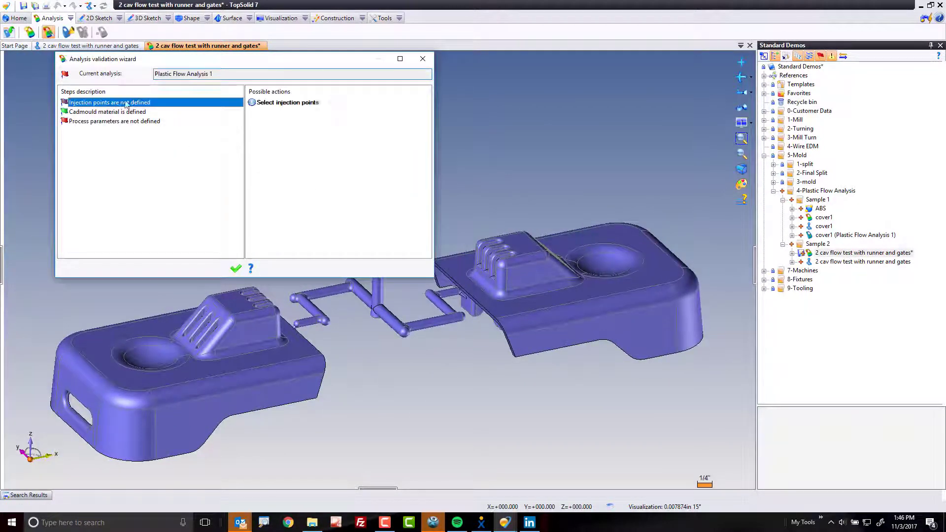
pyautogui.click(273, 104)
pyautogui.doubleClick(272, 104)
pyautogui.click(380, 172)
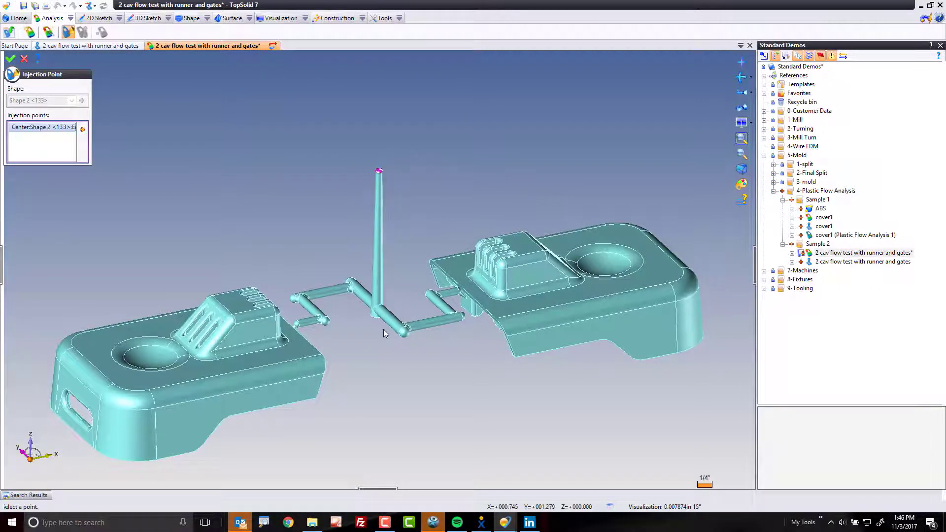
pyautogui.click(10, 59)
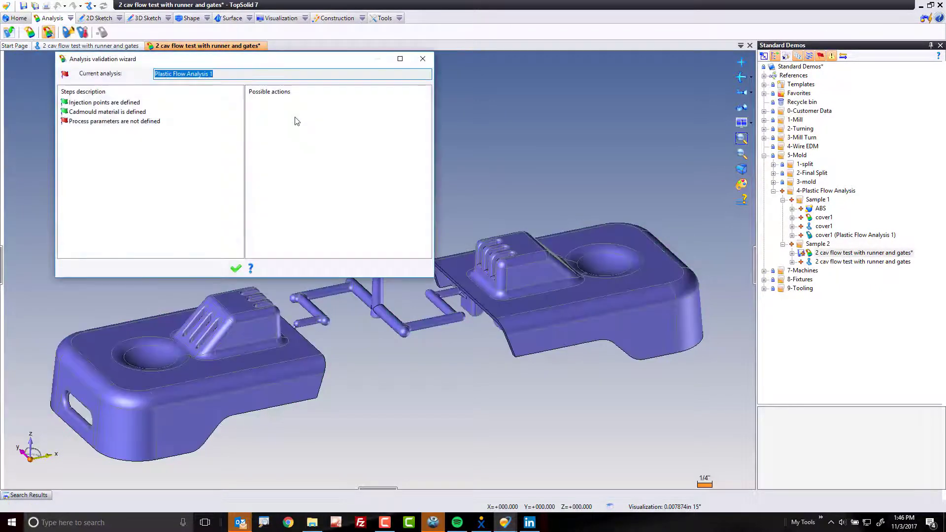
# Define the process parameters, finish validation, and save under the default analysis name
pyautogui.click(143, 121)
pyautogui.click(299, 103)
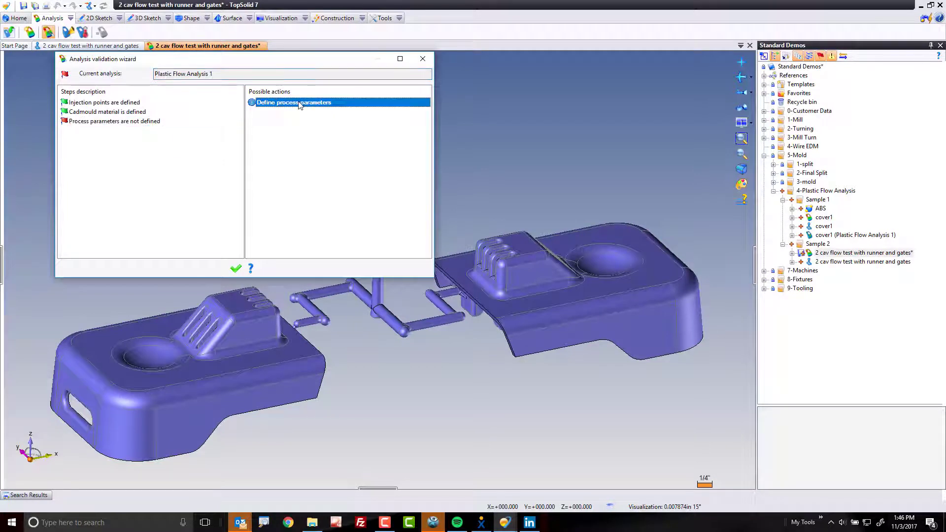
pyautogui.doubleClick(299, 104)
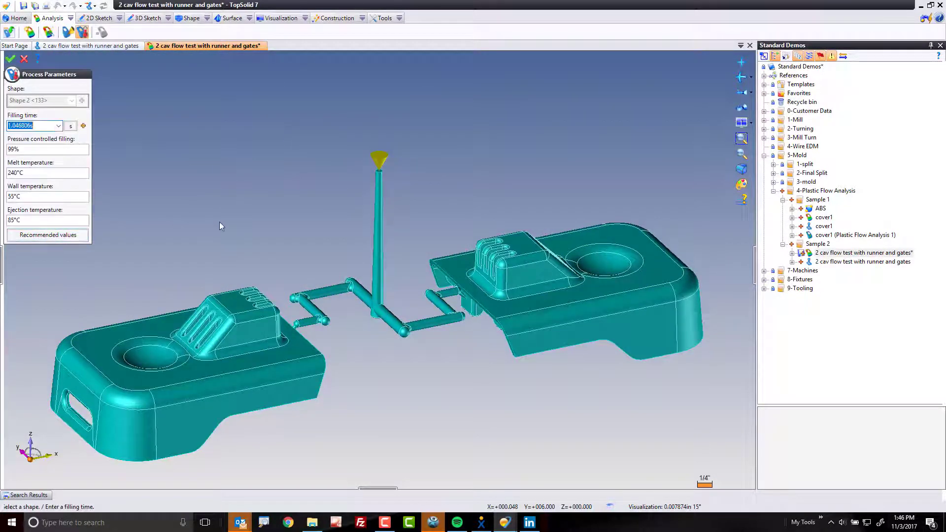
pyautogui.click(10, 59)
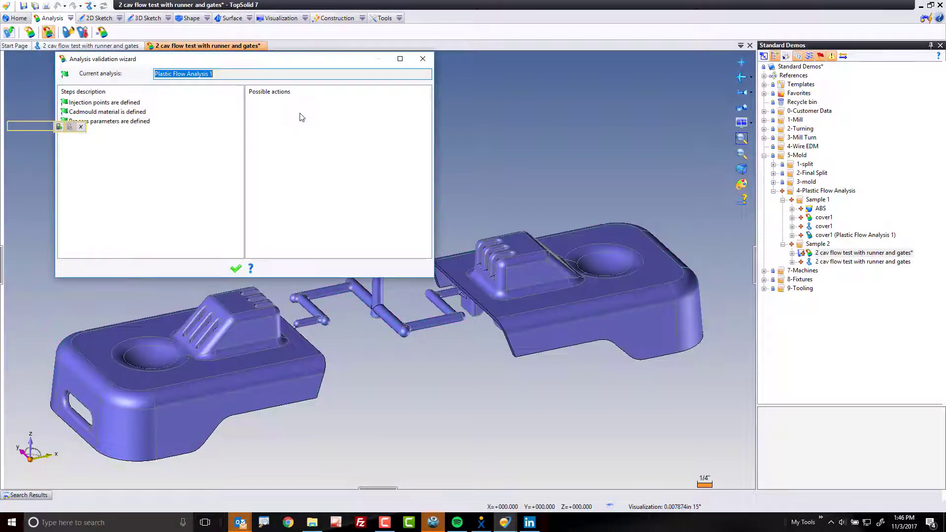
pyautogui.click(235, 269)
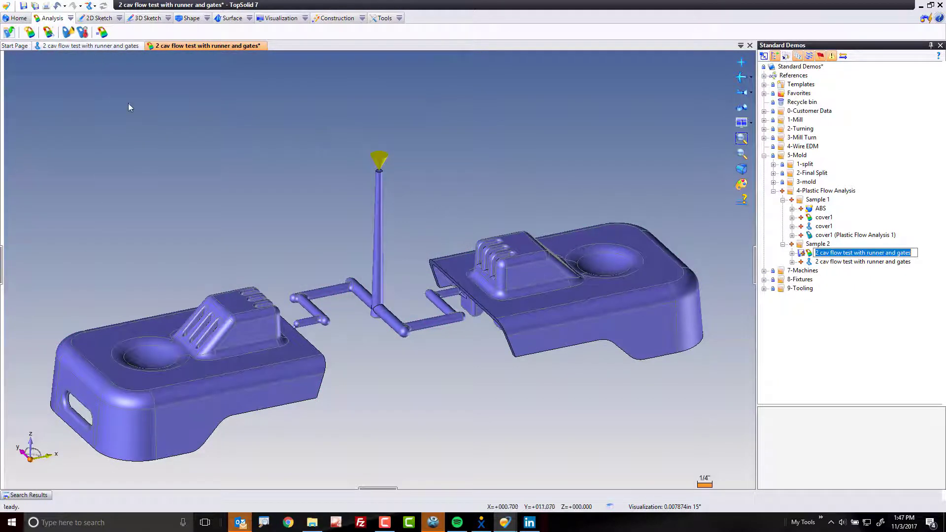
pyautogui.press('Return')
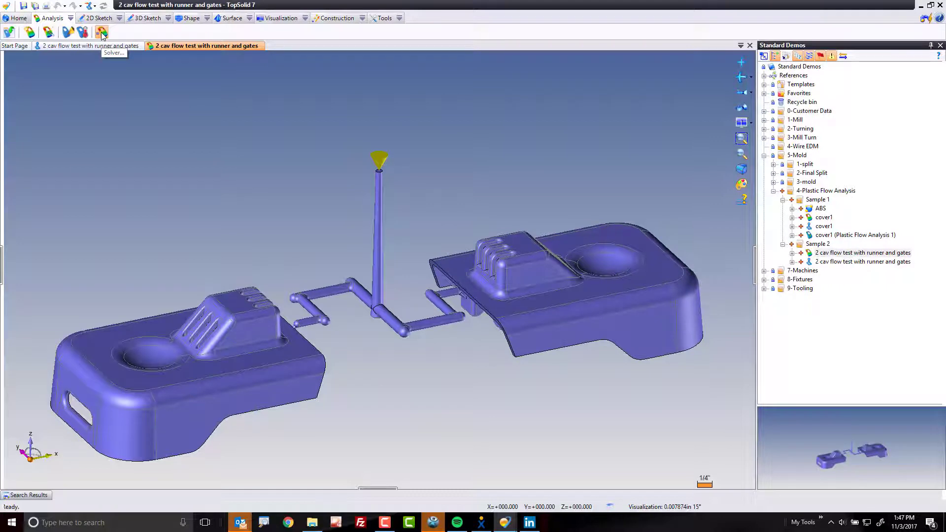
# Launch the Solver and accept the PlasticFlow OnDemand notice to run the two-cavity simulation
pyautogui.click(102, 33)
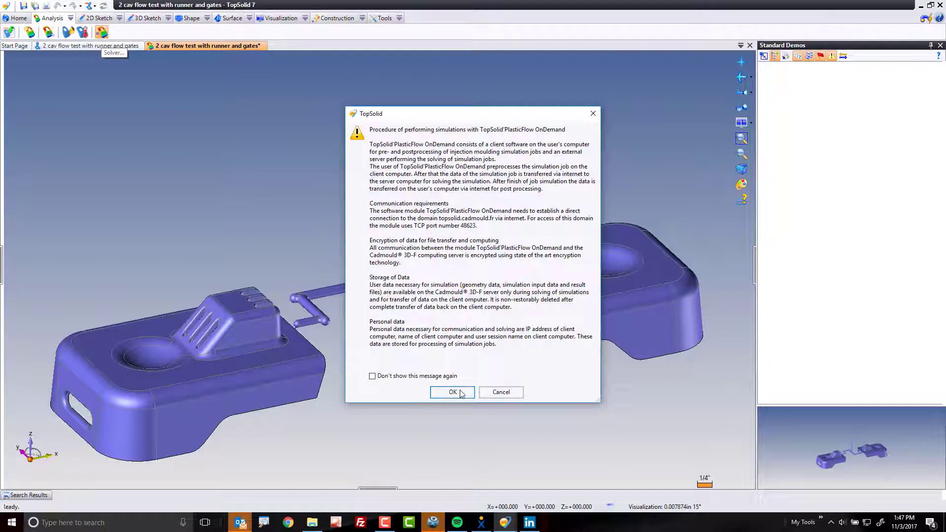
pyautogui.click(460, 391)
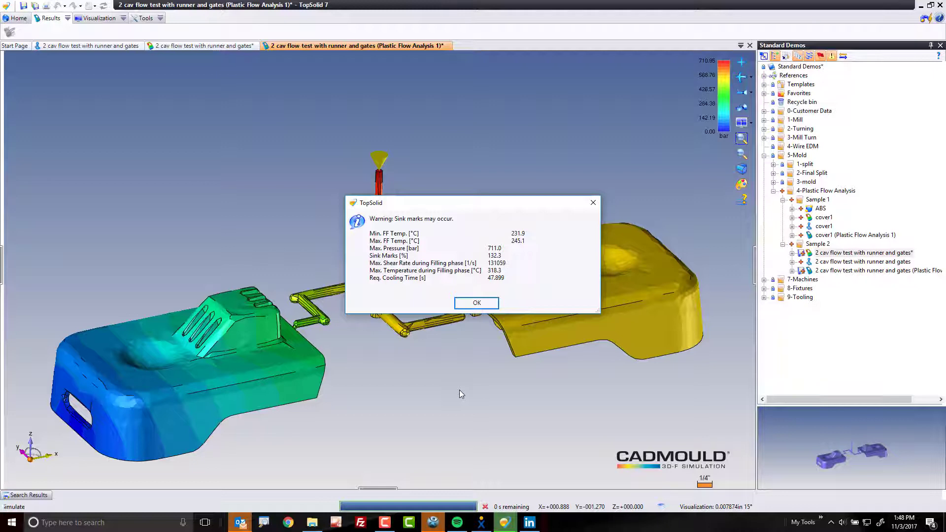
# Dismiss the simulation summary and show both cavities' Thickness result
pyautogui.click(476, 303)
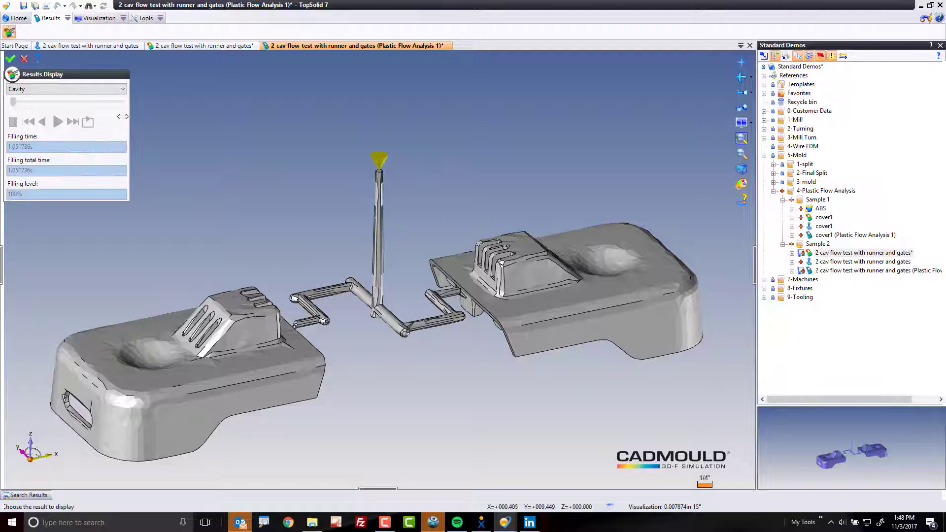
pyautogui.click(67, 88)
pyautogui.click(59, 97)
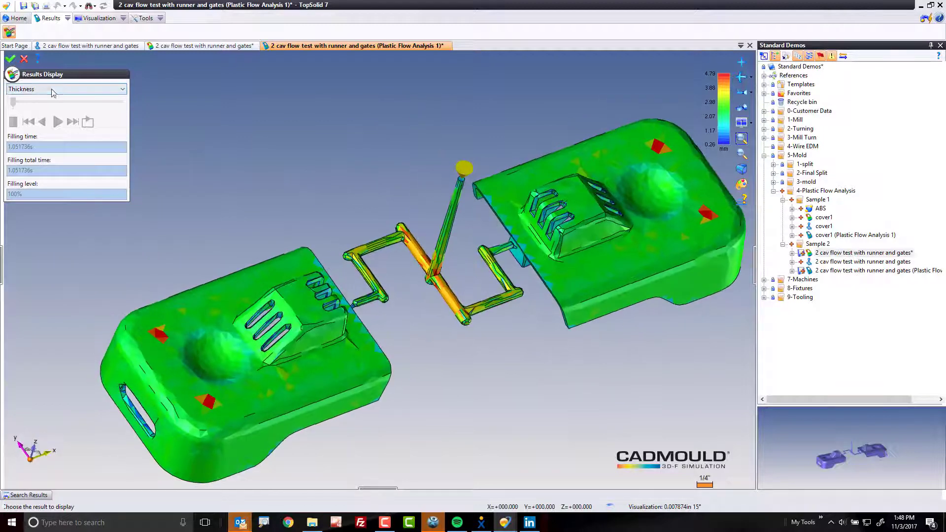
# Replay the fill-time animation from about 30%, then plot Flow Front - Temperature When Filled
pyautogui.click(67, 89)
pyautogui.click(91, 111)
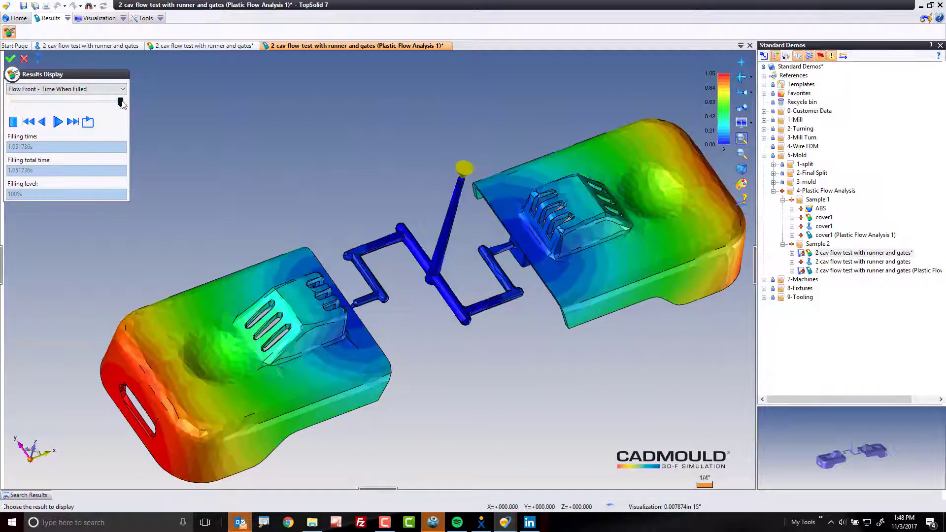
pyautogui.moveTo(120, 102); pyautogui.dragTo(57, 115)
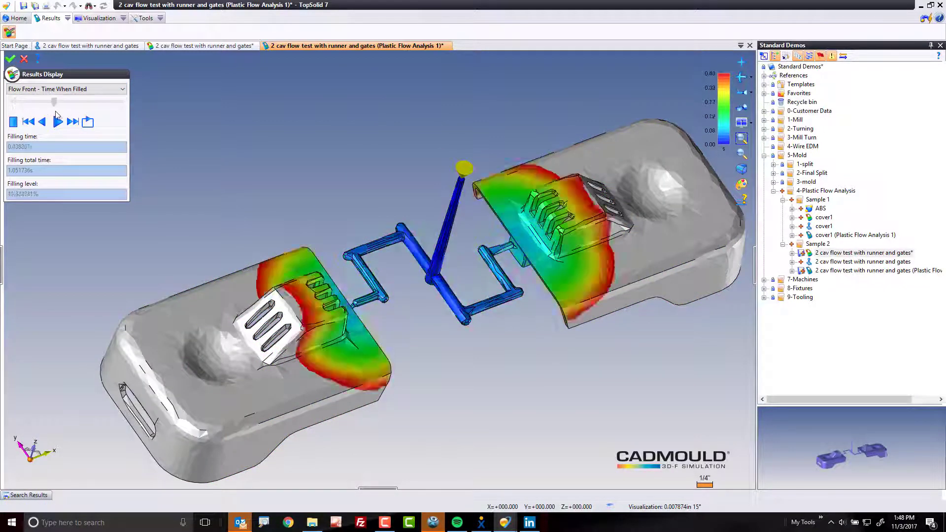
pyautogui.click(58, 121)
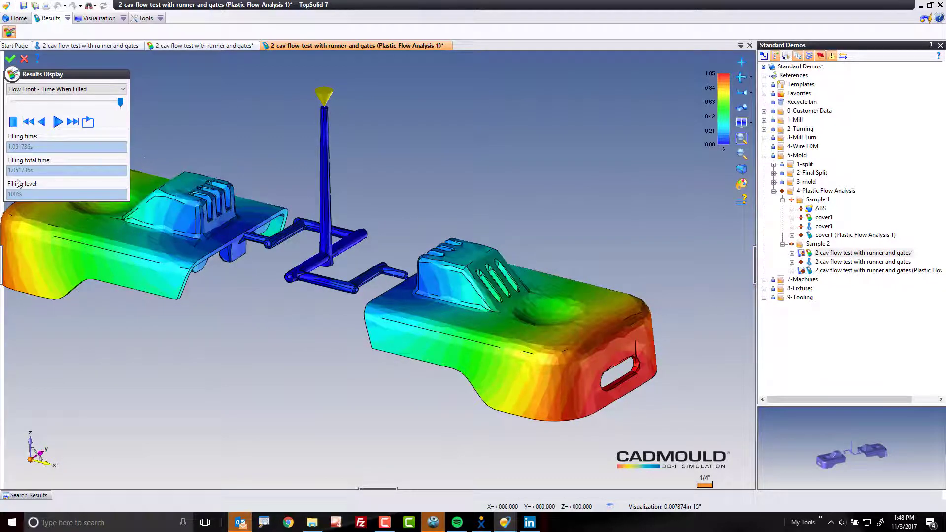
pyautogui.click(60, 90)
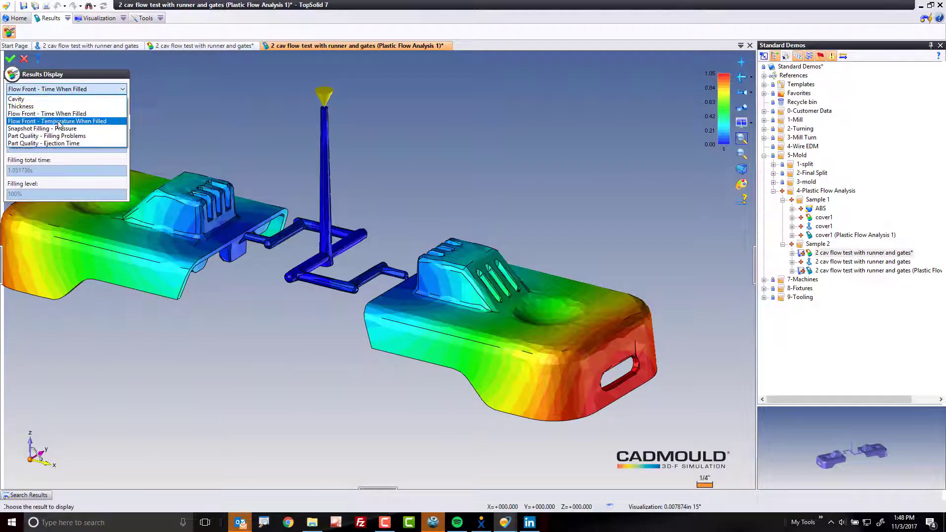
pyautogui.click(58, 122)
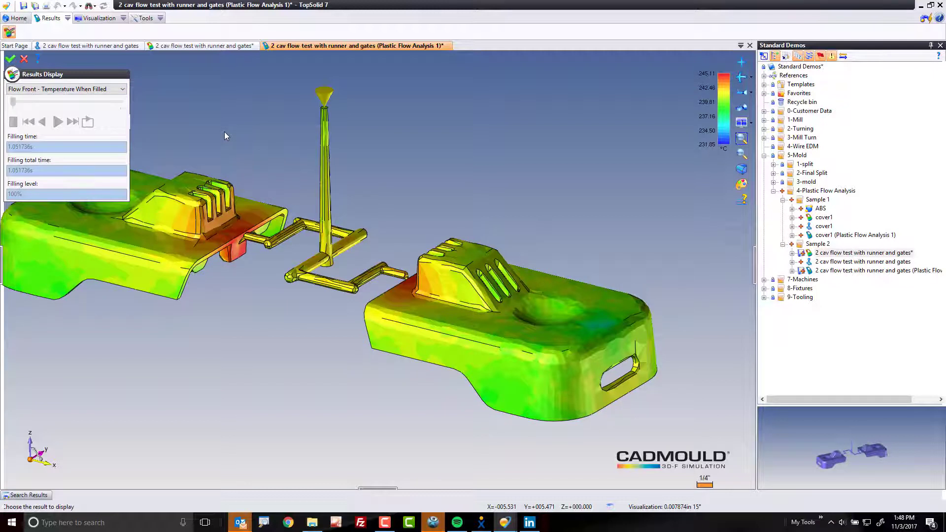